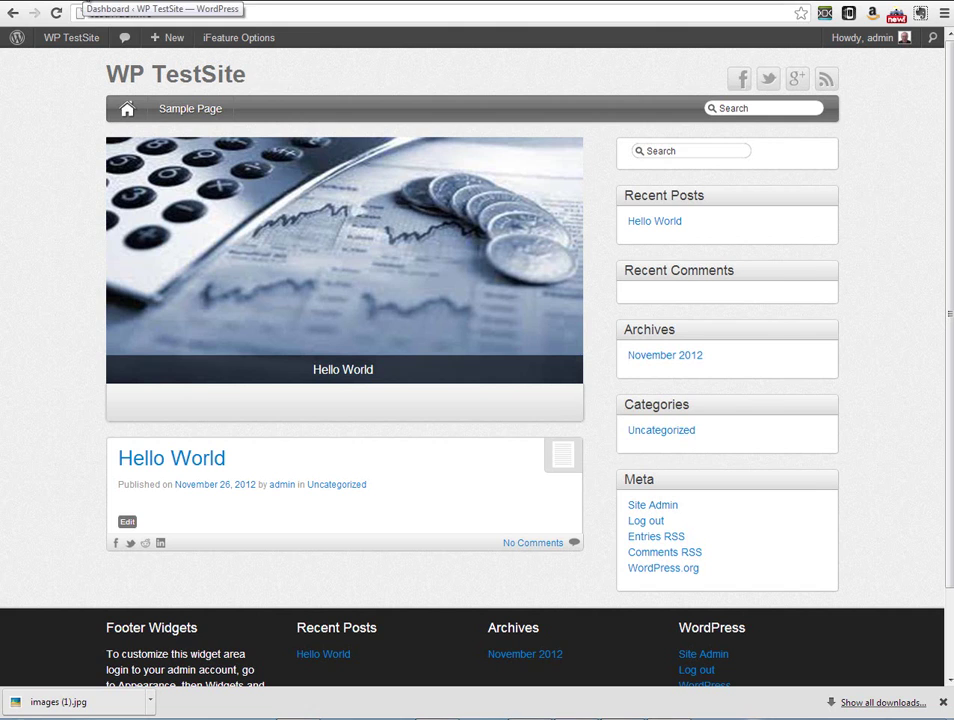
Look through the site's admin dashboard, the list of all posts and the Reading settings.
{"action": "left_click", "coordinate": [85, 2]}
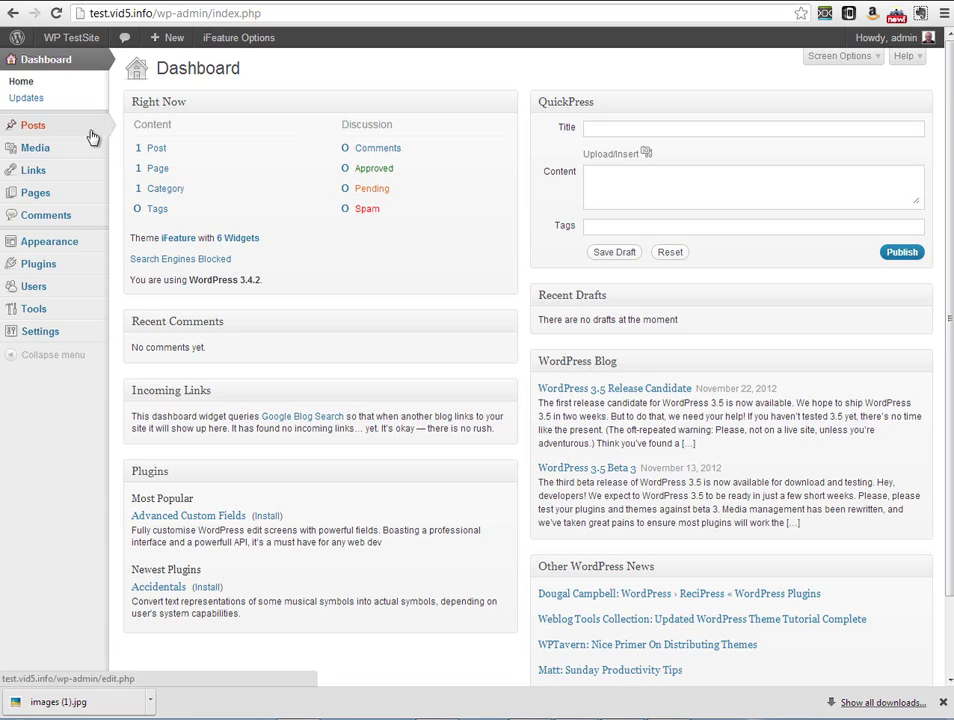
{"action": "mouse_move", "coordinate": [35, 129]}
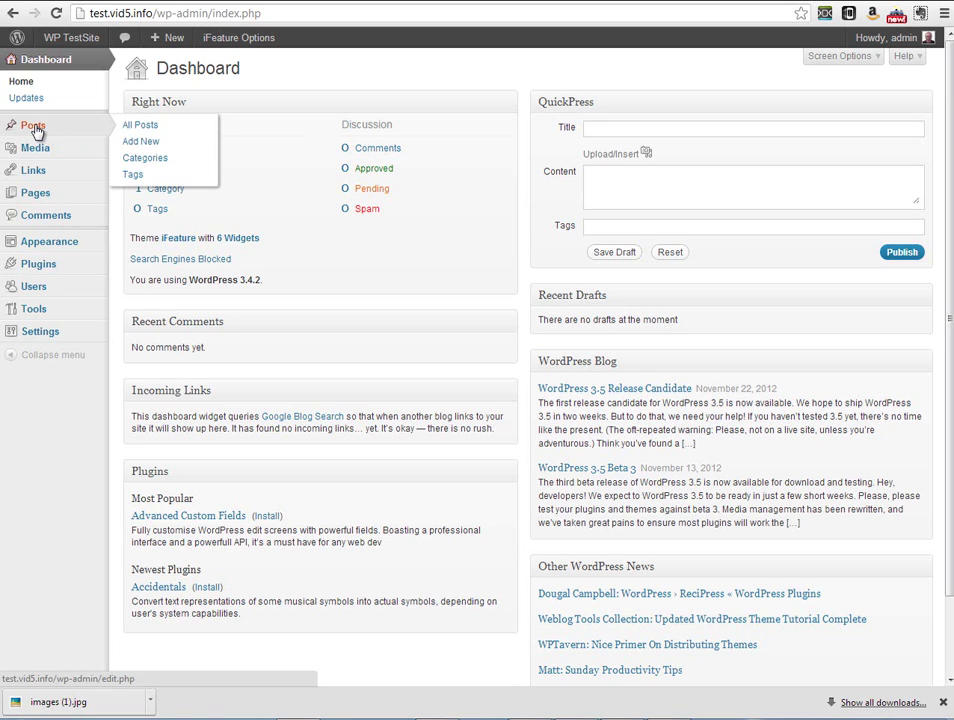
{"action": "left_click", "coordinate": [157, 129]}
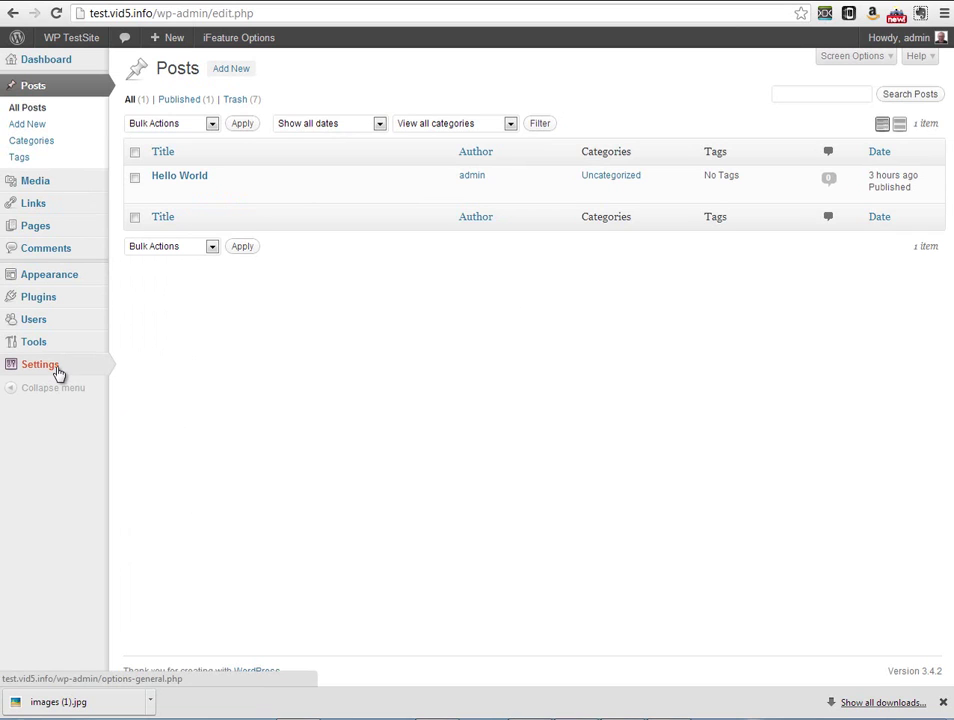
{"action": "mouse_move", "coordinate": [59, 374]}
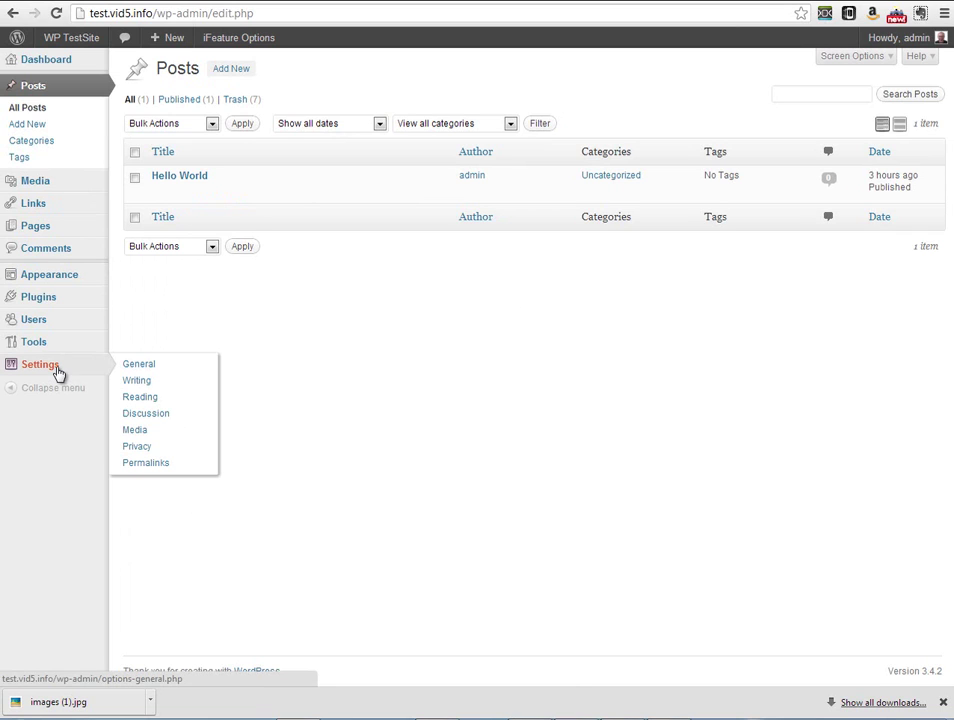
{"action": "left_click", "coordinate": [135, 397]}
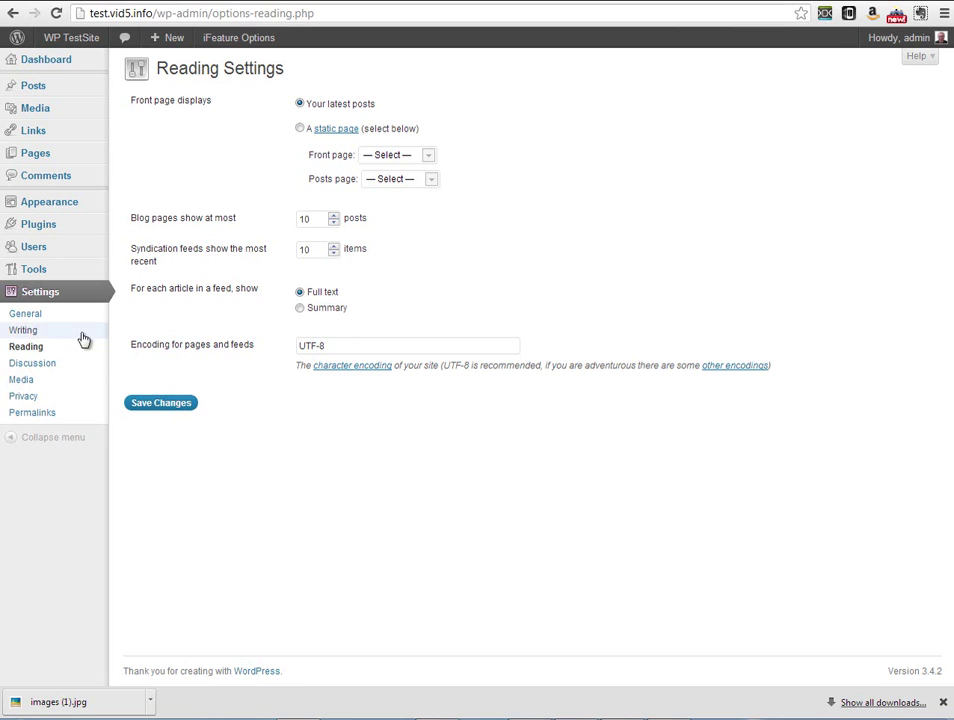
Create a new post titled "Setting Up Your Chart of Accounts".
{"action": "left_click", "coordinate": [33, 88]}
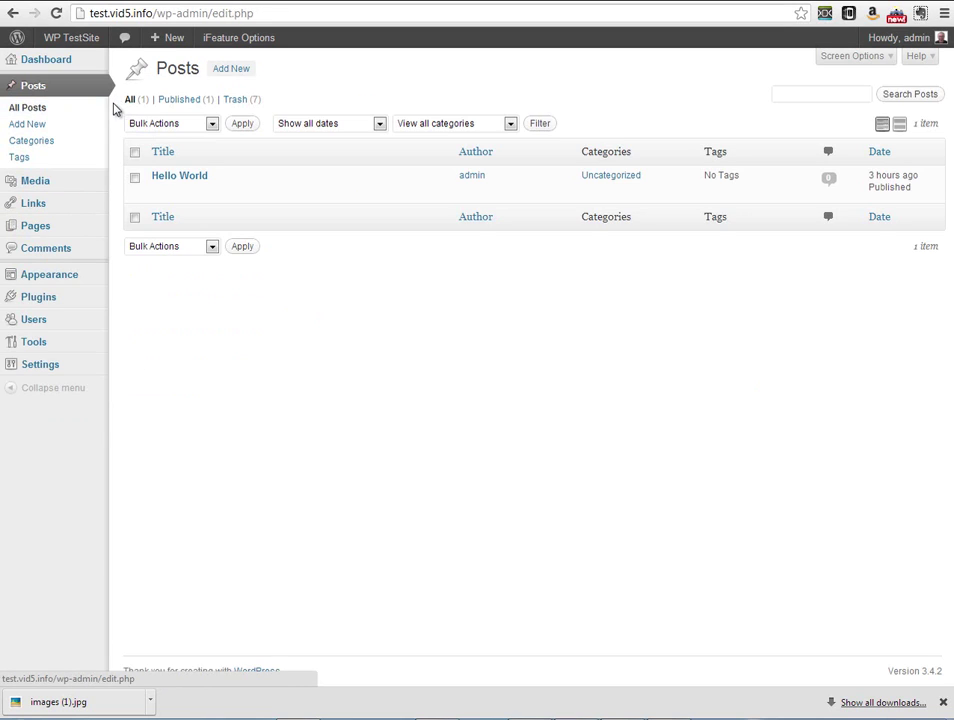
{"action": "left_click", "coordinate": [27, 126]}
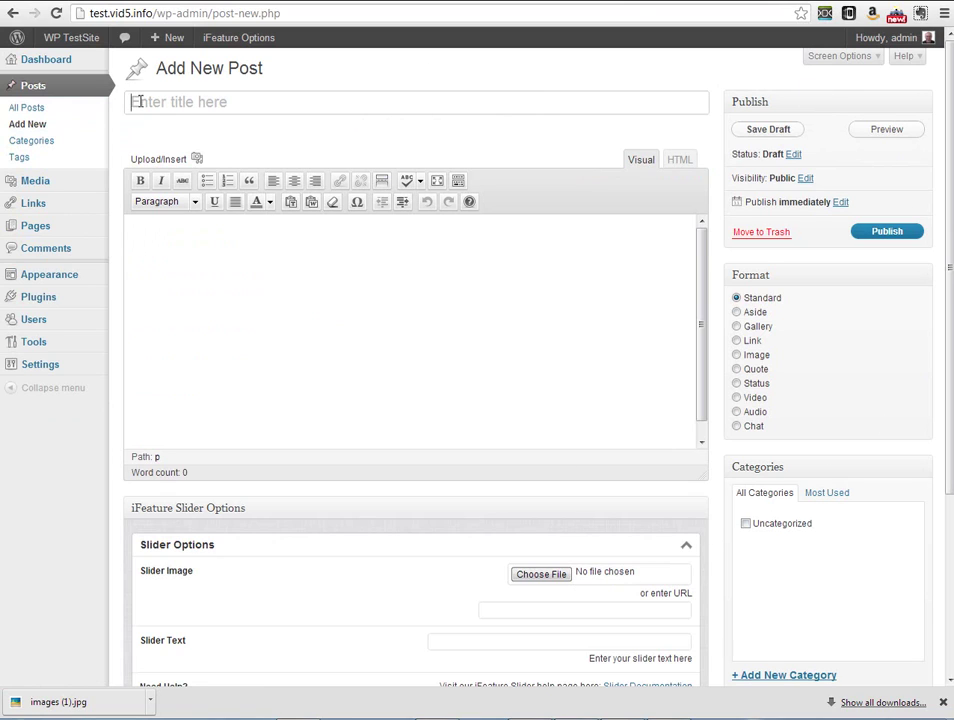
{"action": "key", "text": "shift"}
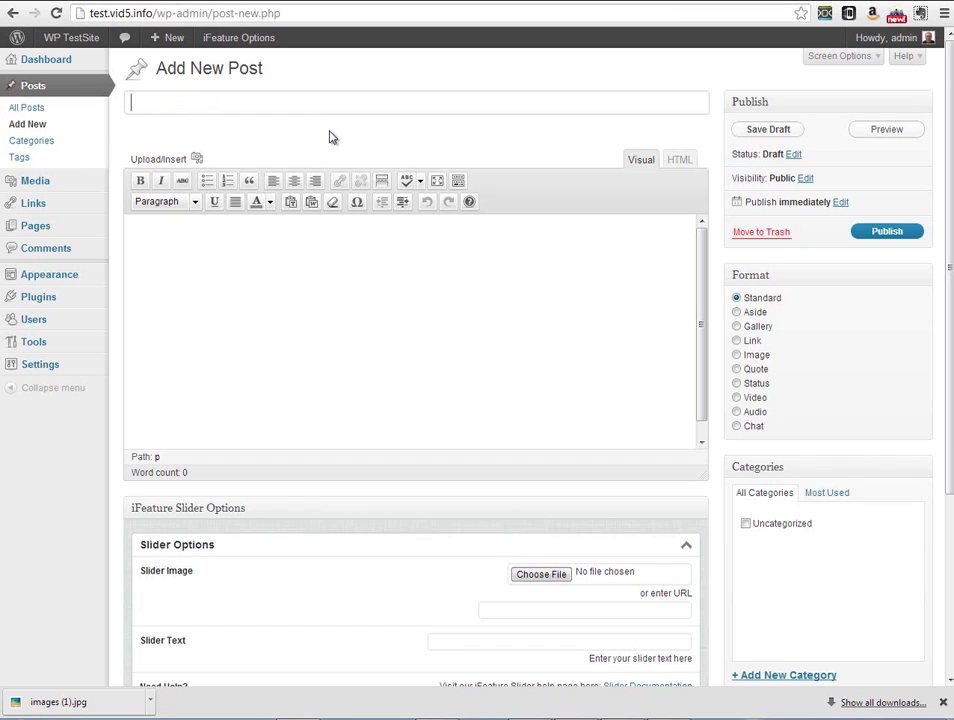
{"action": "type", "text": "Setting Up Your Chart of Accounts"}
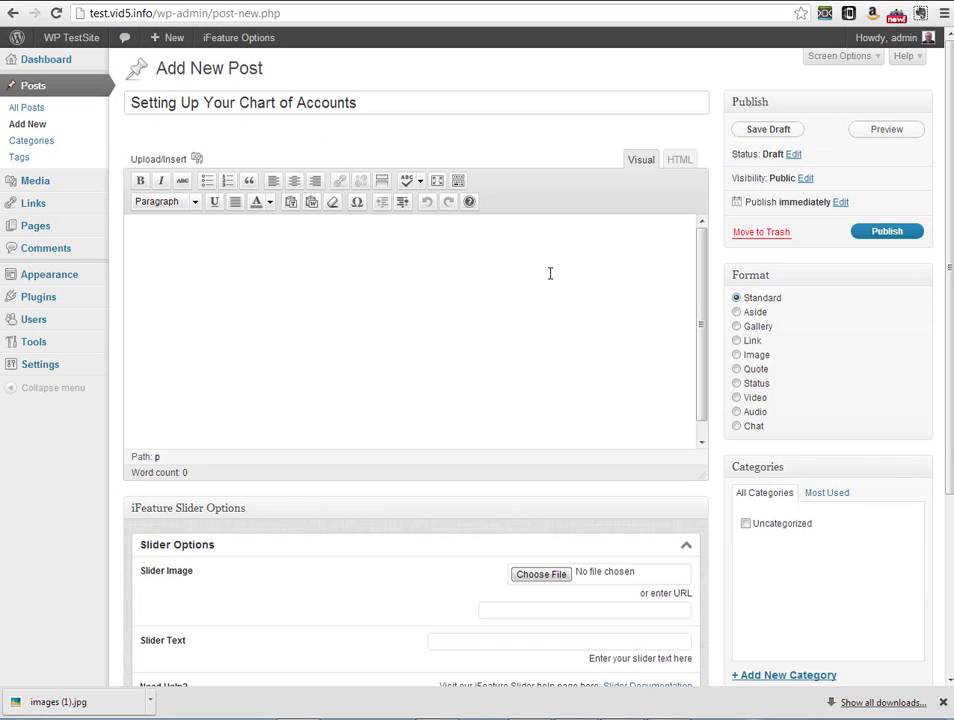
Compare the HTML and Visual modes of the post body editor, ending in Visual mode.
{"action": "left_click", "coordinate": [171, 224]}
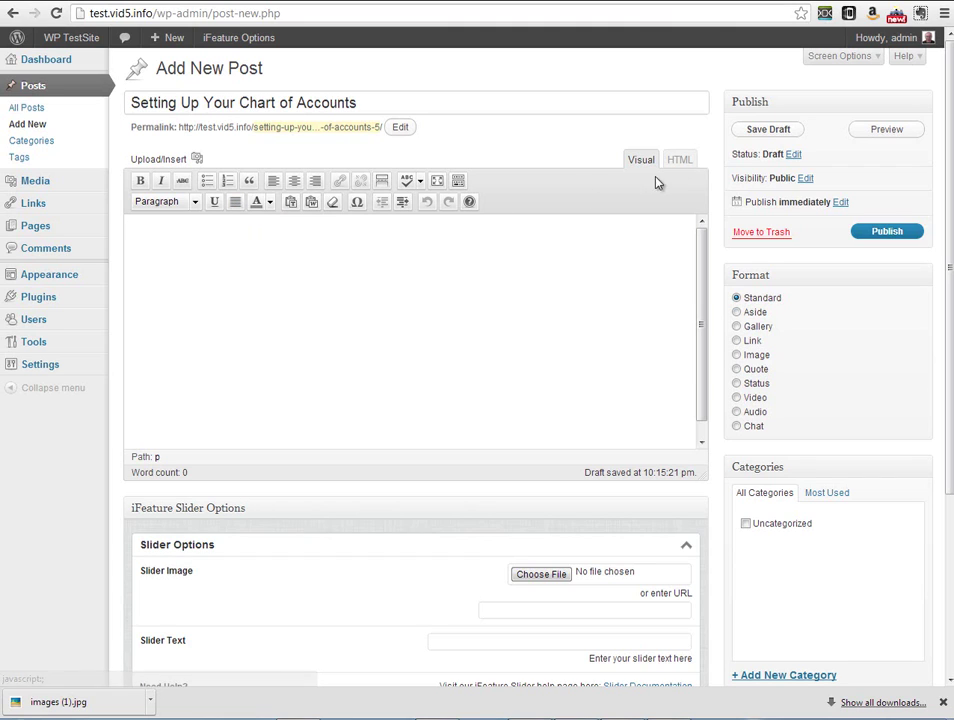
{"action": "left_click", "coordinate": [679, 162]}
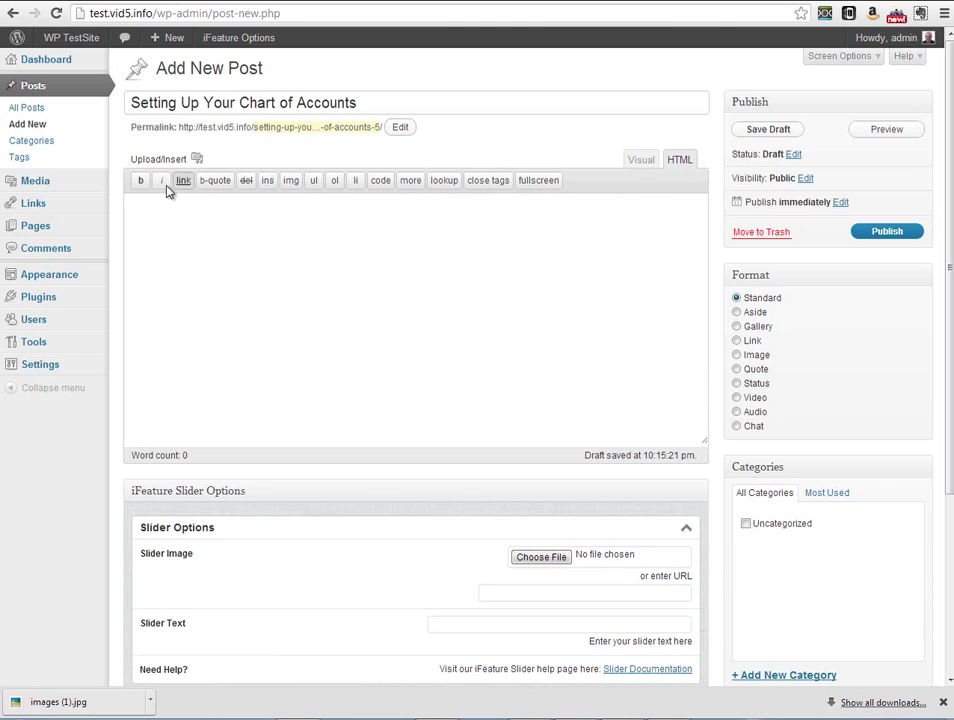
{"action": "left_click", "coordinate": [645, 161]}
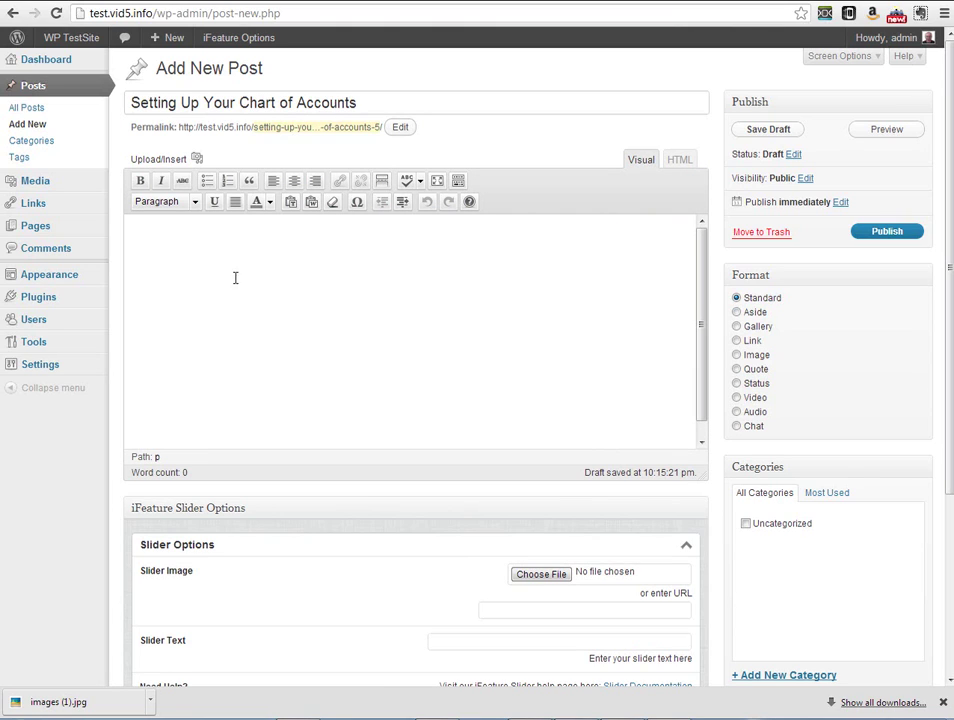
Paste the copied article text into the post body and insert a More break after the first paragraph.
{"action": "right_click", "coordinate": [135, 229]}
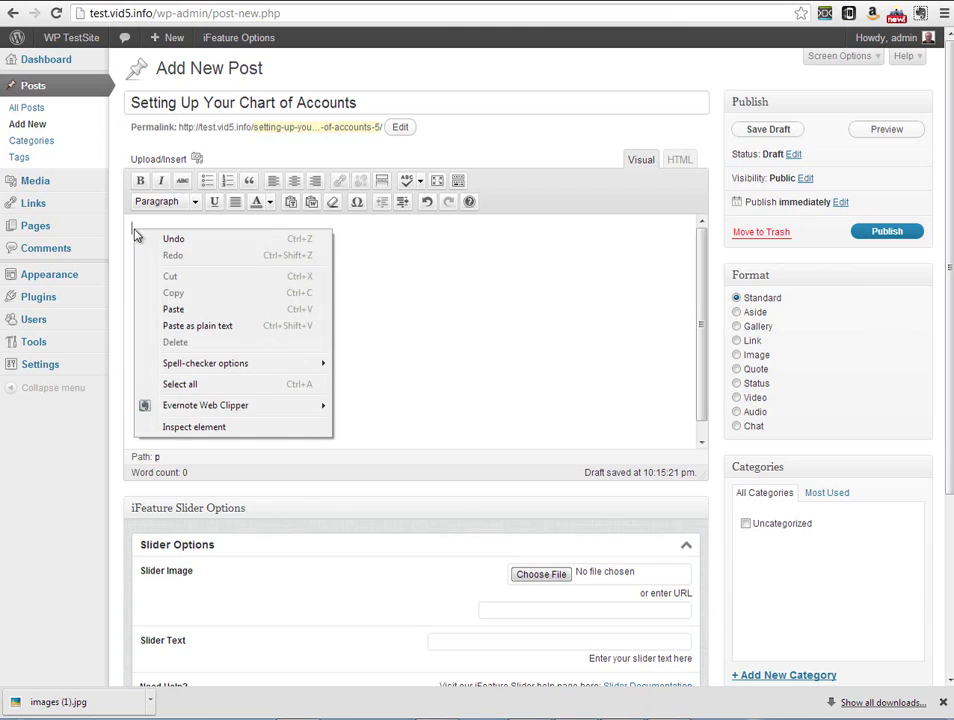
{"action": "left_click", "coordinate": [180, 310]}
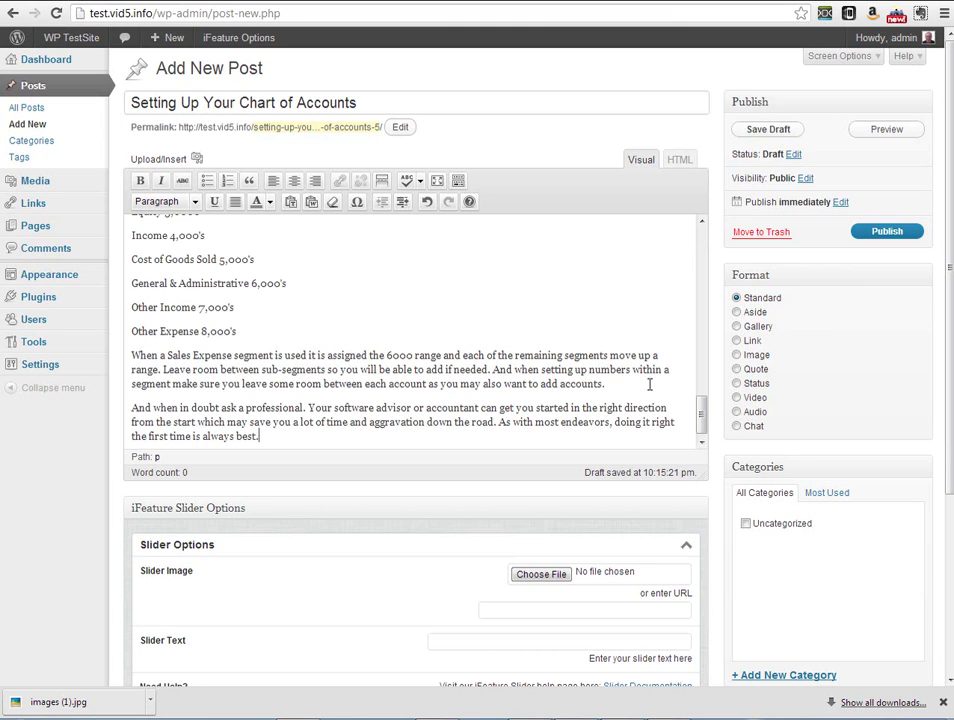
{"action": "left_click_drag", "start_coordinate": [703, 413], "coordinate": [707, 240]}
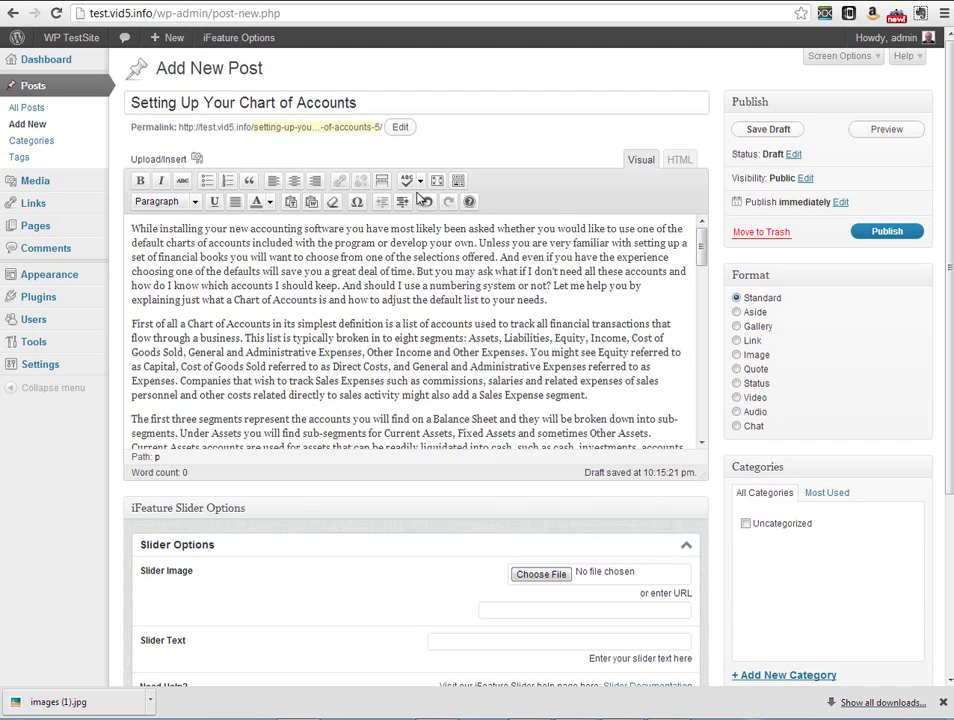
{"action": "left_click", "coordinate": [383, 190]}
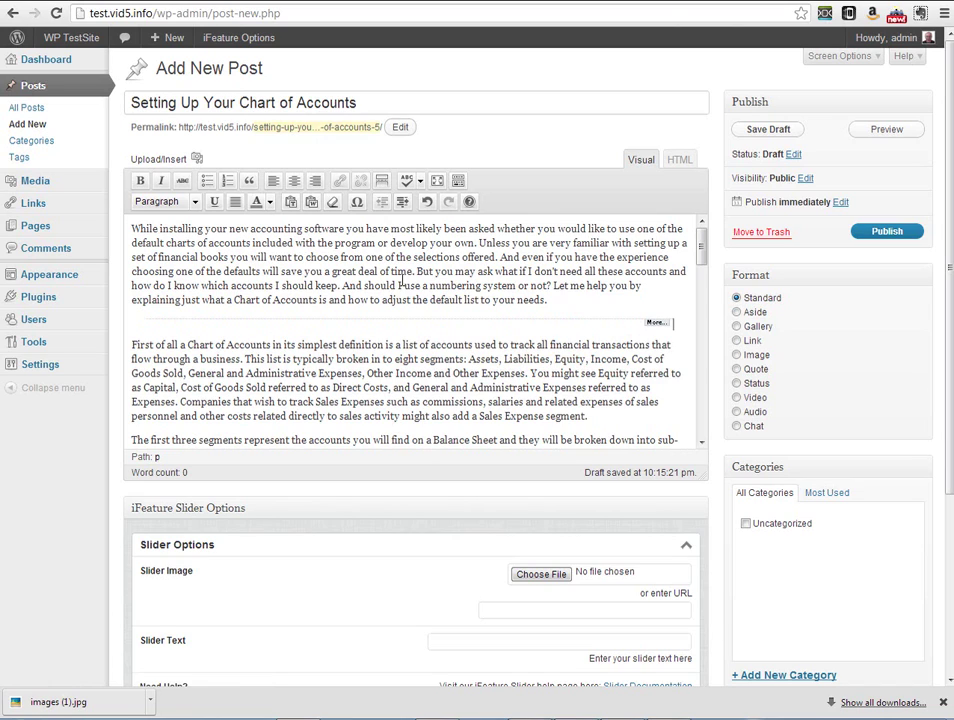
Publish the post and reload the site's front page to show it.
{"action": "left_click", "coordinate": [887, 234]}
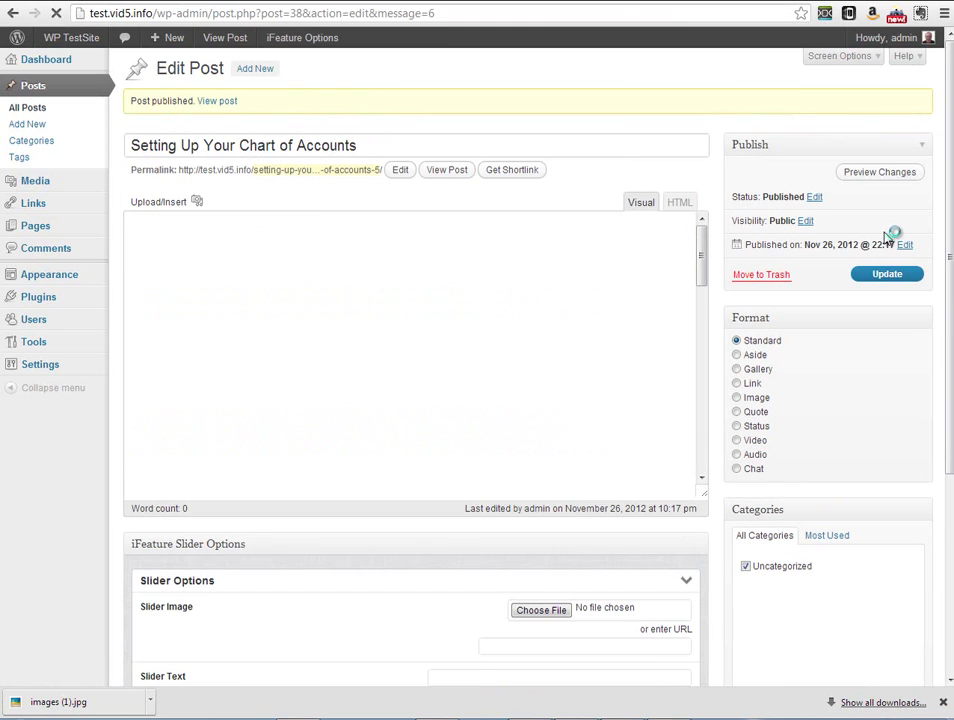
{"action": "left_click", "coordinate": [227, 1]}
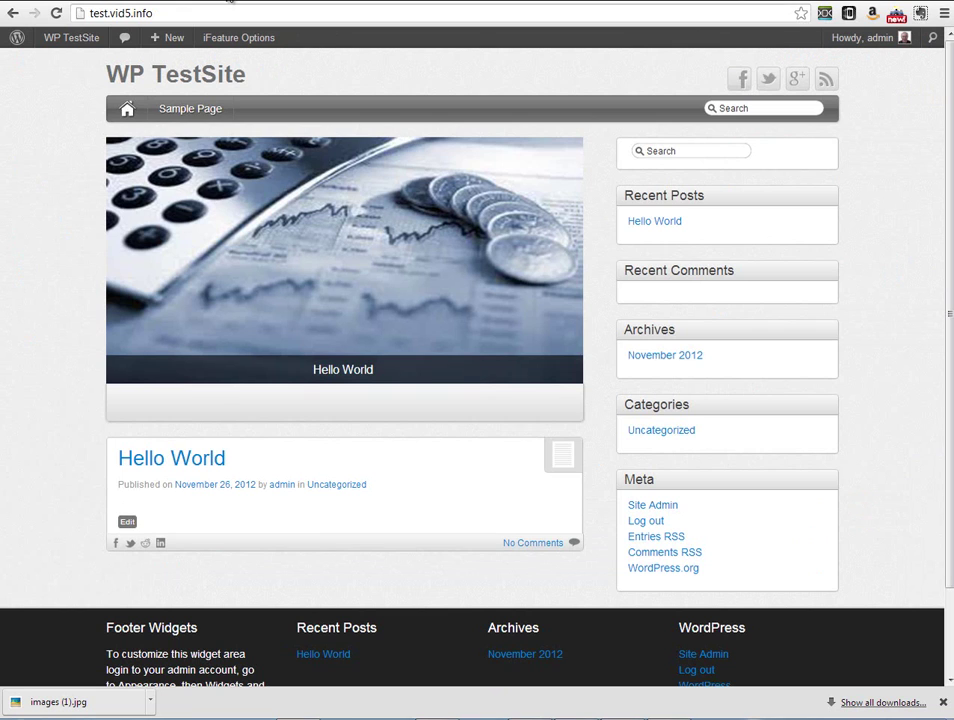
{"action": "left_click", "coordinate": [57, 14]}
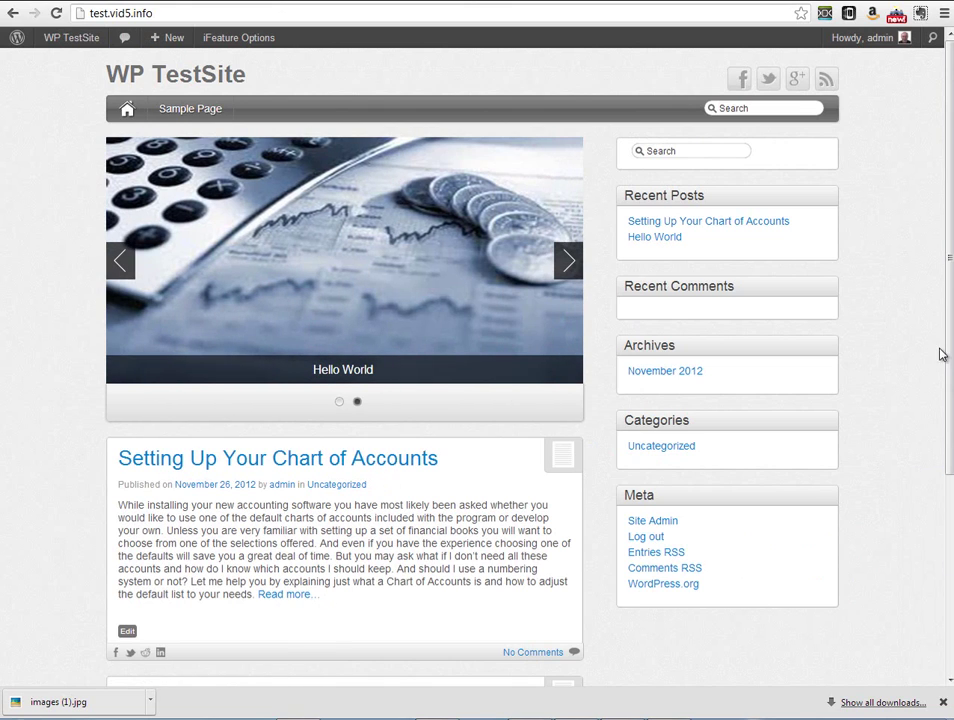
Check the new post's excerpt on the front page, then open the full article and look it over.
{"action": "scroll", "coordinate": [947, 330], "scroll_direction": "down", "scroll_amount": 1}
{"action": "scroll", "coordinate": [947, 330], "scroll_direction": "down", "scroll_amount": 2}
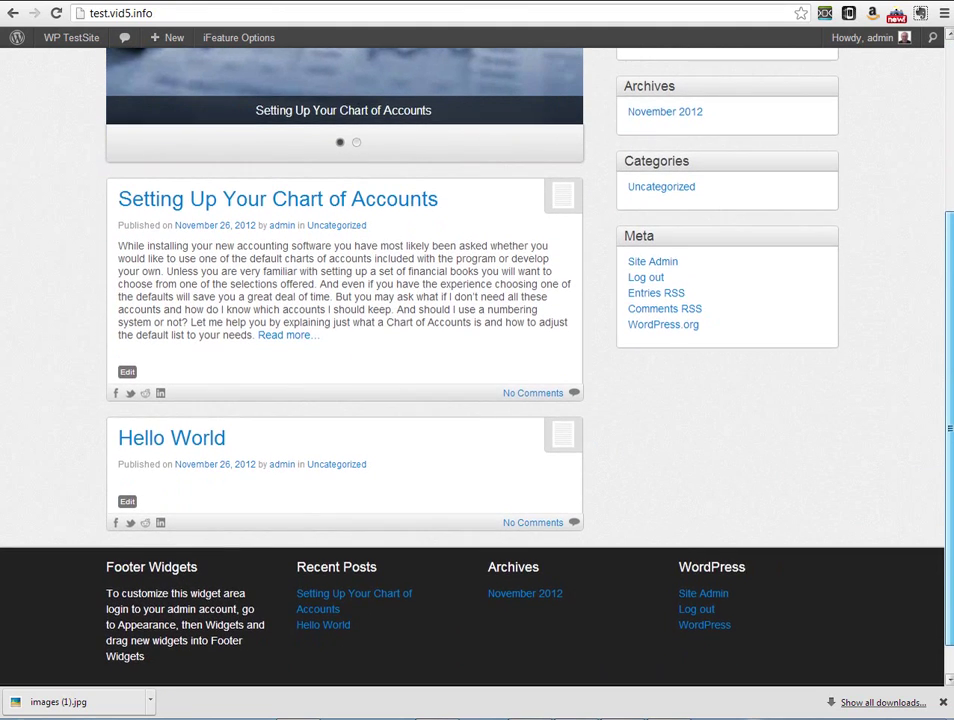
{"action": "scroll", "coordinate": [947, 330], "scroll_direction": "up", "scroll_amount": 1}
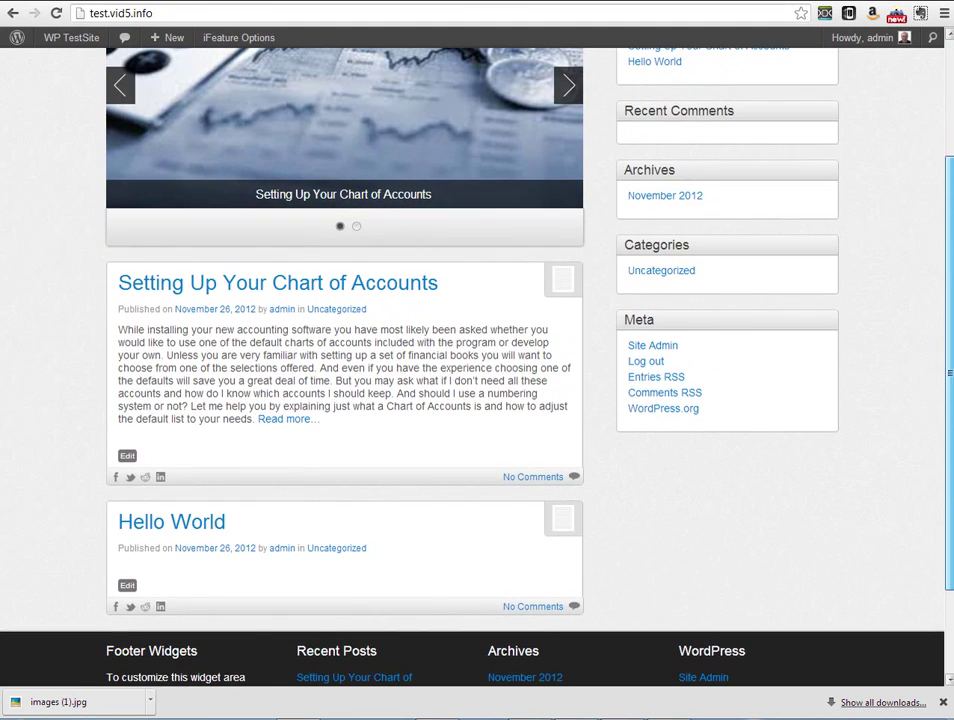
{"action": "left_click", "coordinate": [281, 421]}
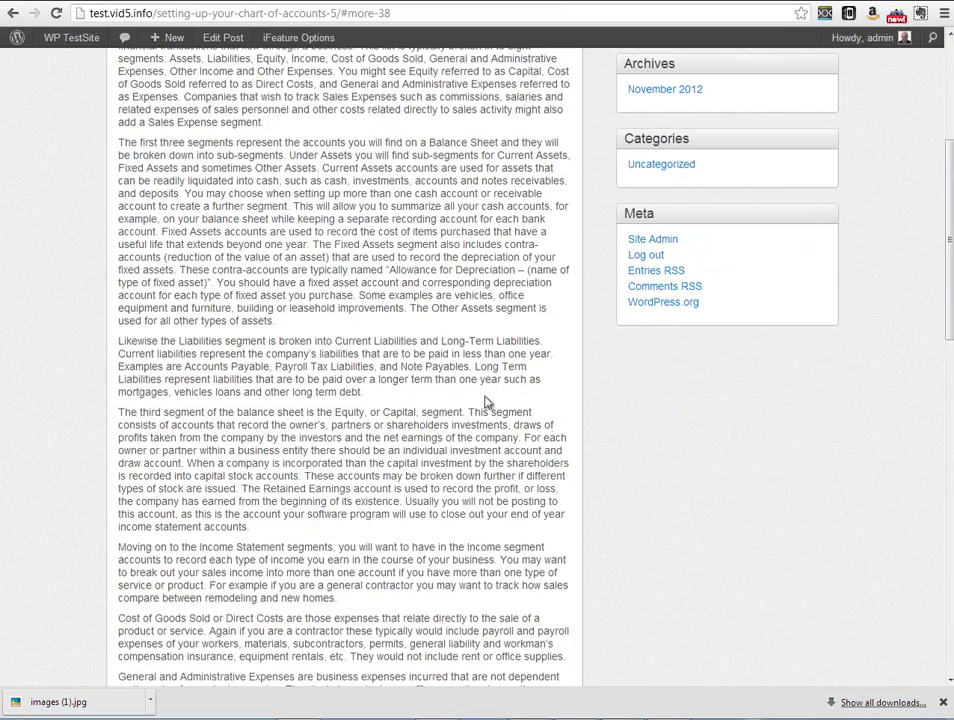
{"action": "left_click_drag", "start_coordinate": [950, 272], "coordinate": [950, 475]}
{"action": "scroll", "coordinate": [344, 360], "scroll_direction": "up", "scroll_amount": 10}
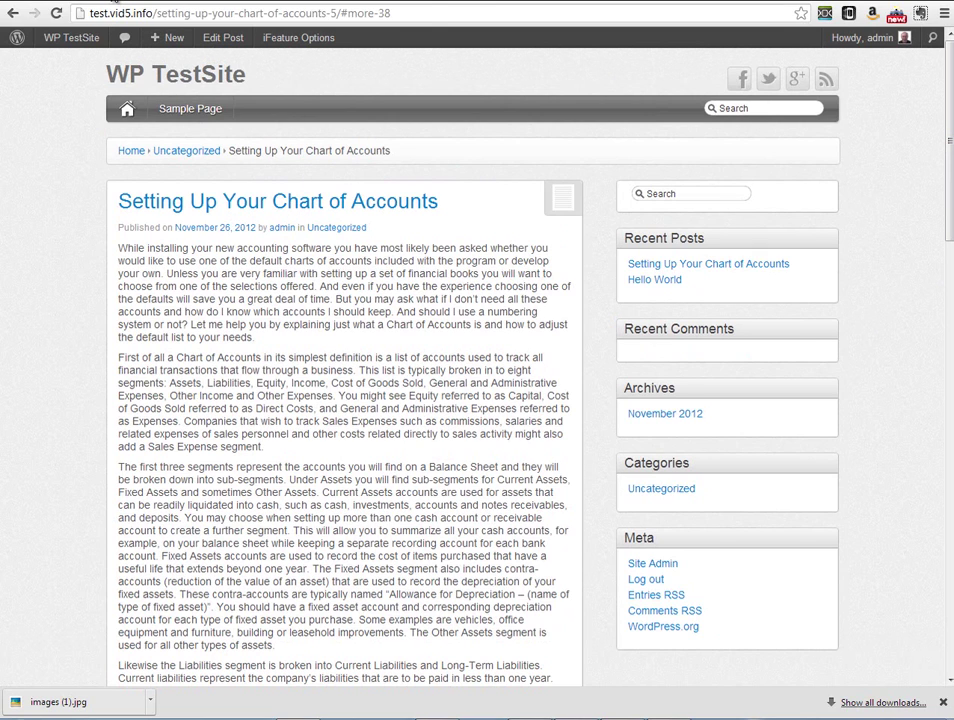
Move the Chart of Accounts post from Uncategorized to a new category named Tutorials and update the post.
{"action": "left_click", "coordinate": [112, 0]}
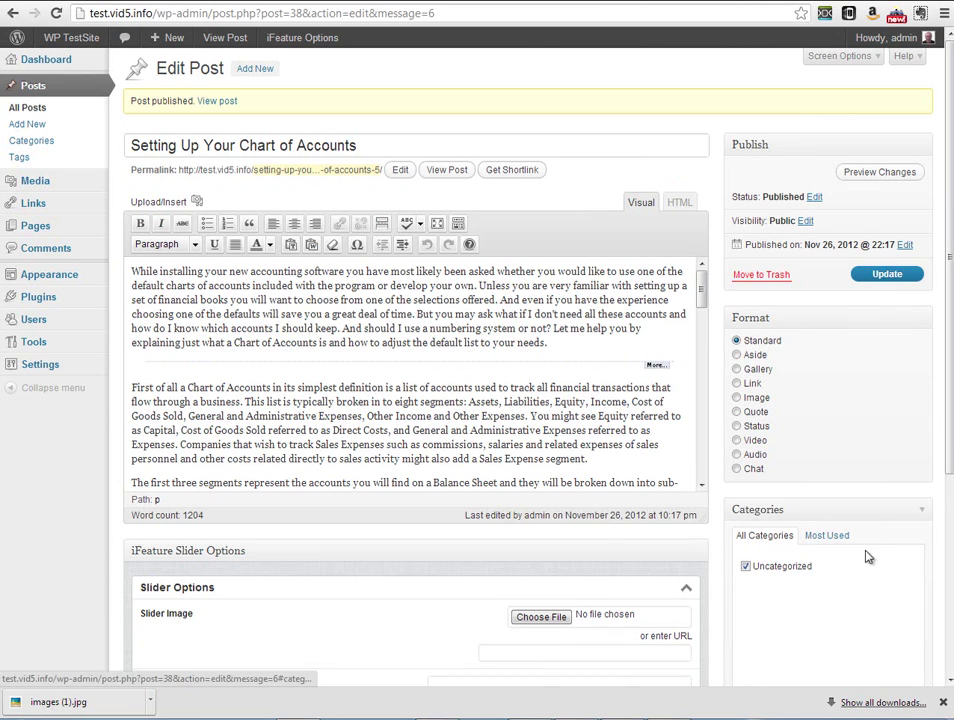
{"action": "scroll", "coordinate": [950, 457], "scroll_direction": "down", "scroll_amount": 2}
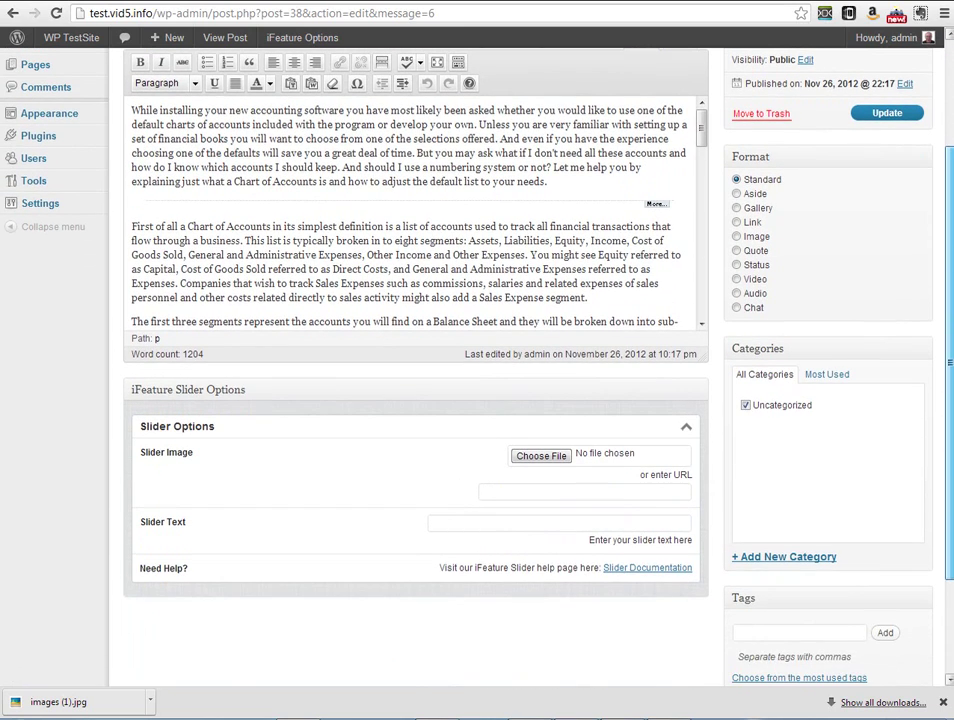
{"action": "left_click", "coordinate": [783, 559]}
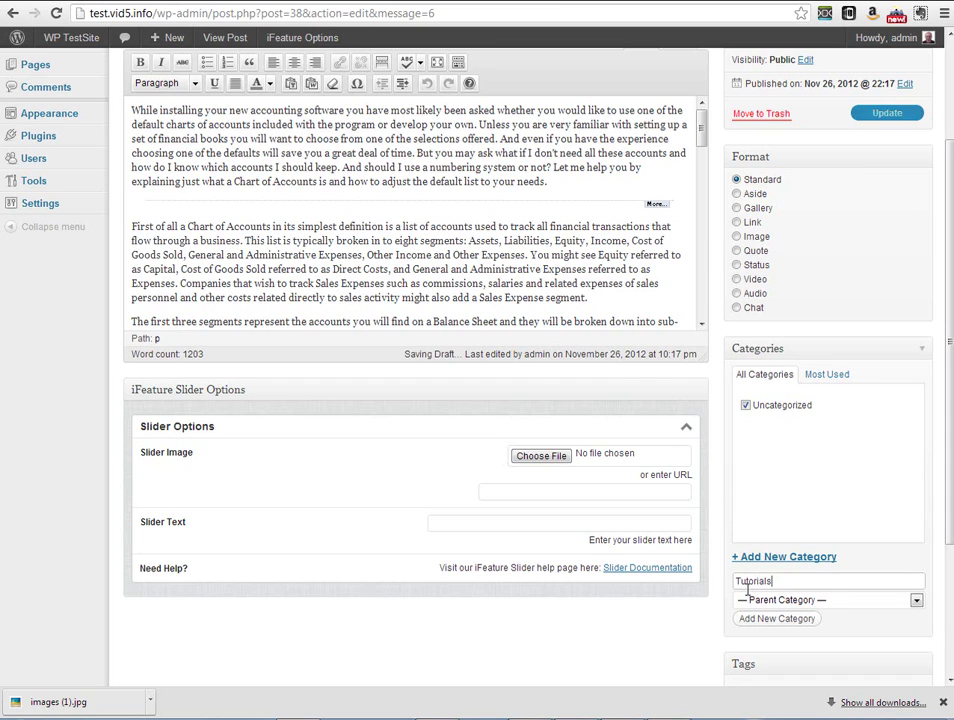
{"action": "left_click", "coordinate": [790, 619]}
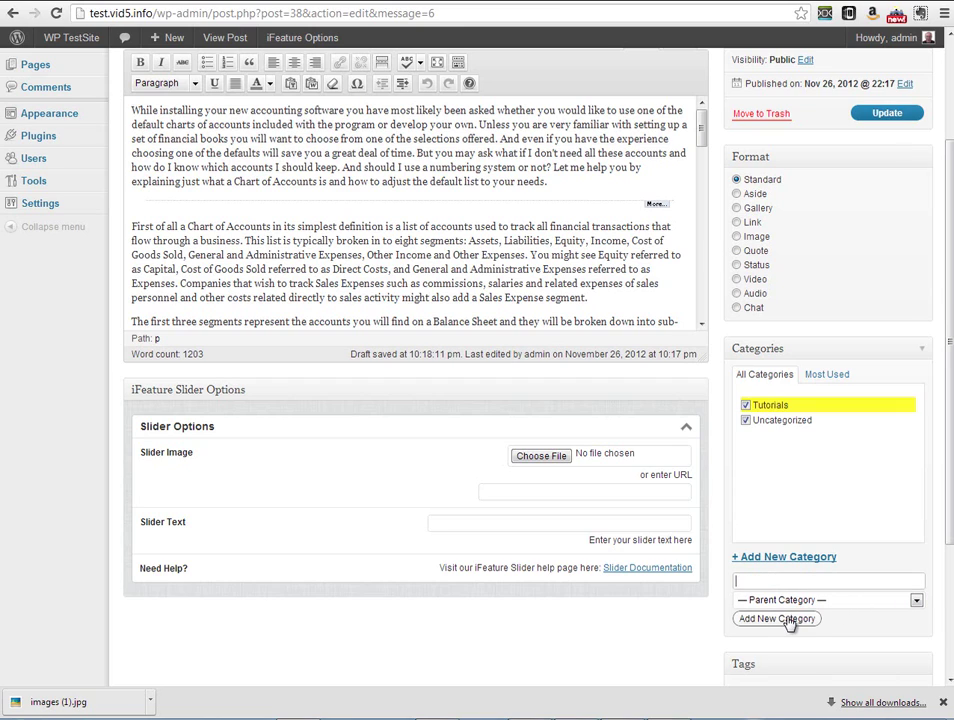
{"action": "left_click", "coordinate": [745, 421]}
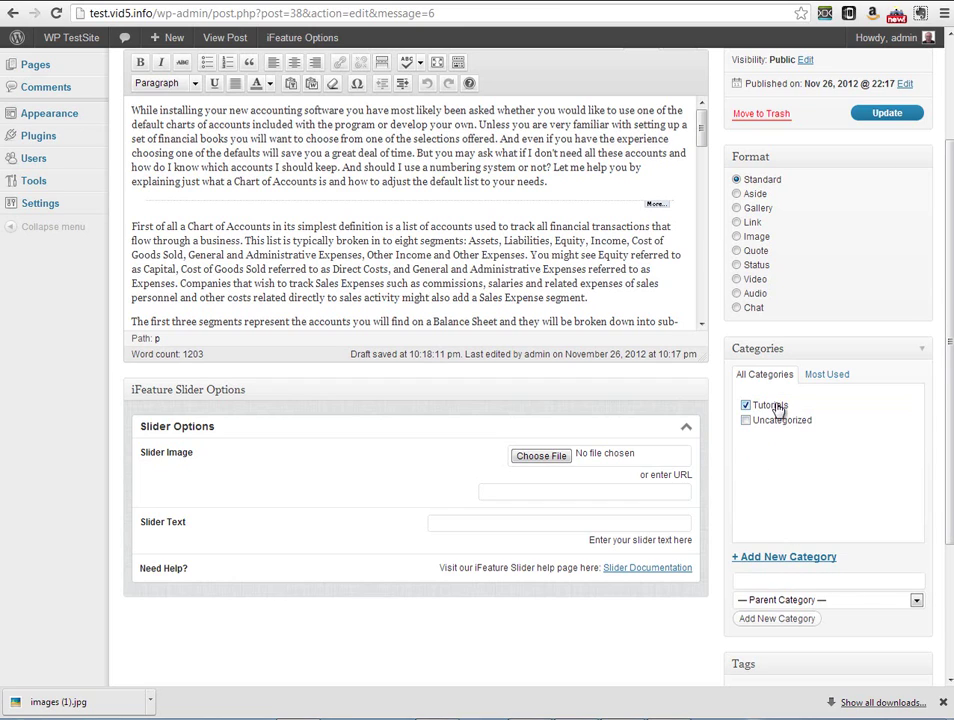
{"action": "left_click", "coordinate": [885, 117]}
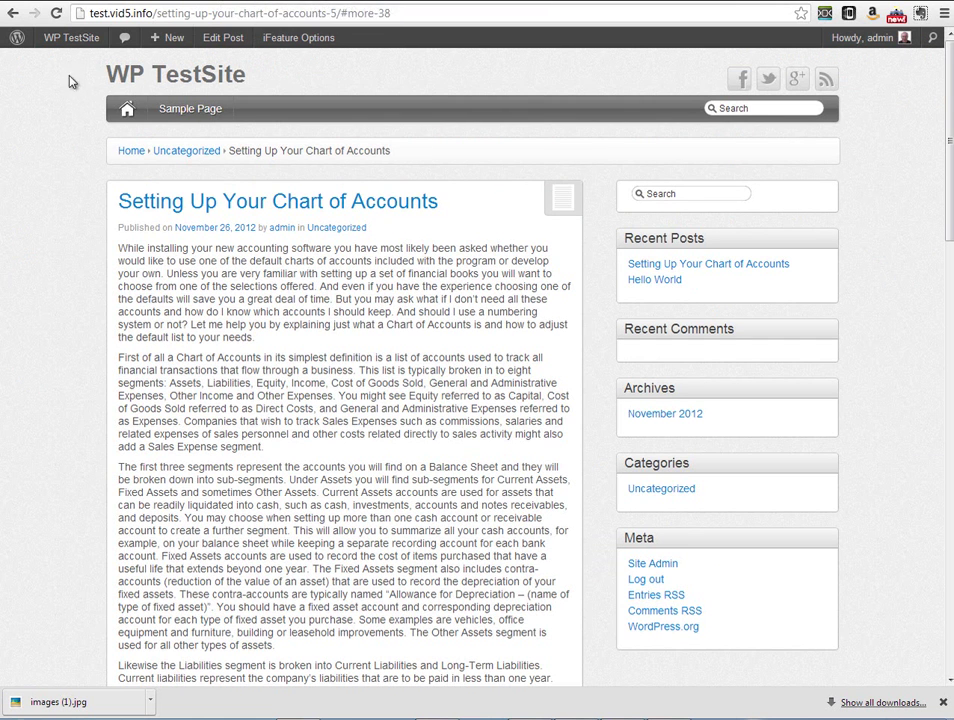
Check the Uncategorized and Tutorials category archives on the live site, view the full tutorial post, and return to the home page.
{"action": "left_click", "coordinate": [129, 112]}
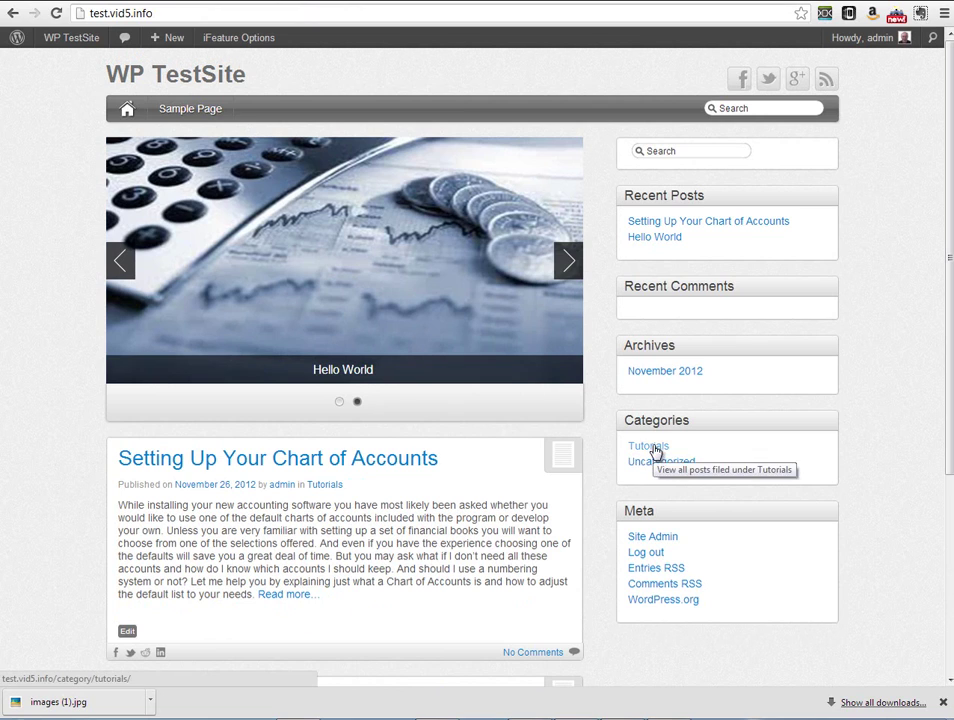
{"action": "left_click", "coordinate": [659, 464]}
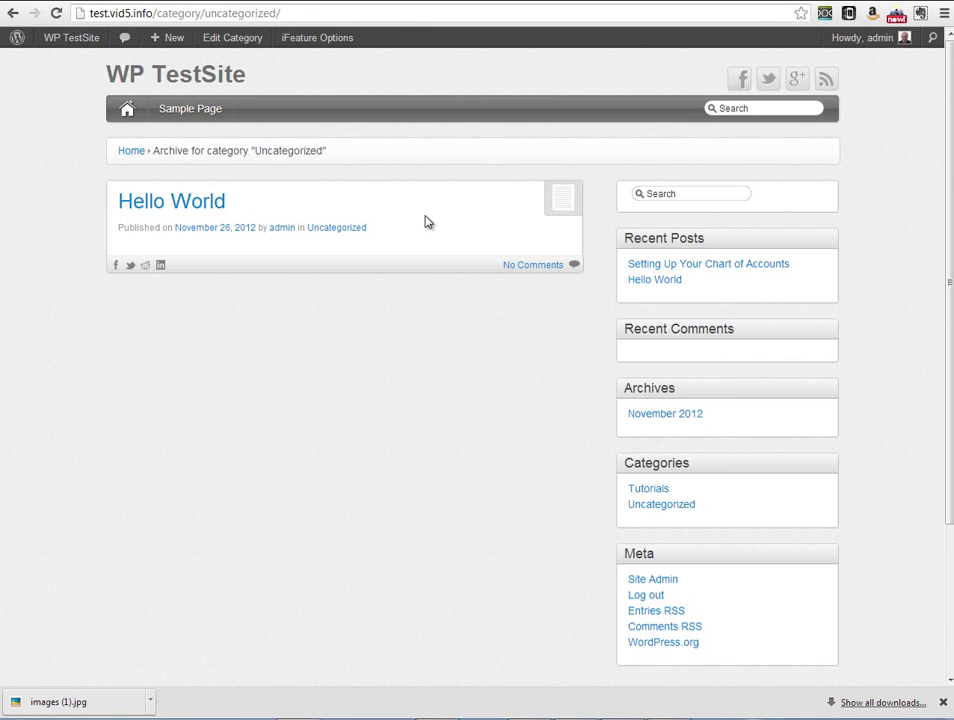
{"action": "left_click", "coordinate": [658, 494]}
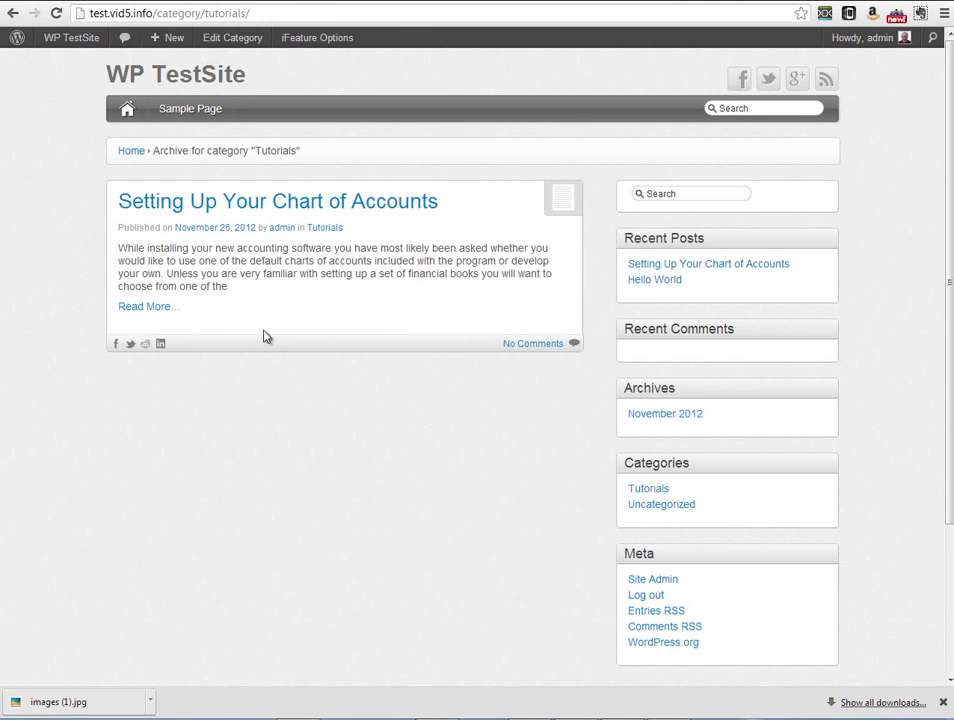
{"action": "left_click", "coordinate": [154, 310]}
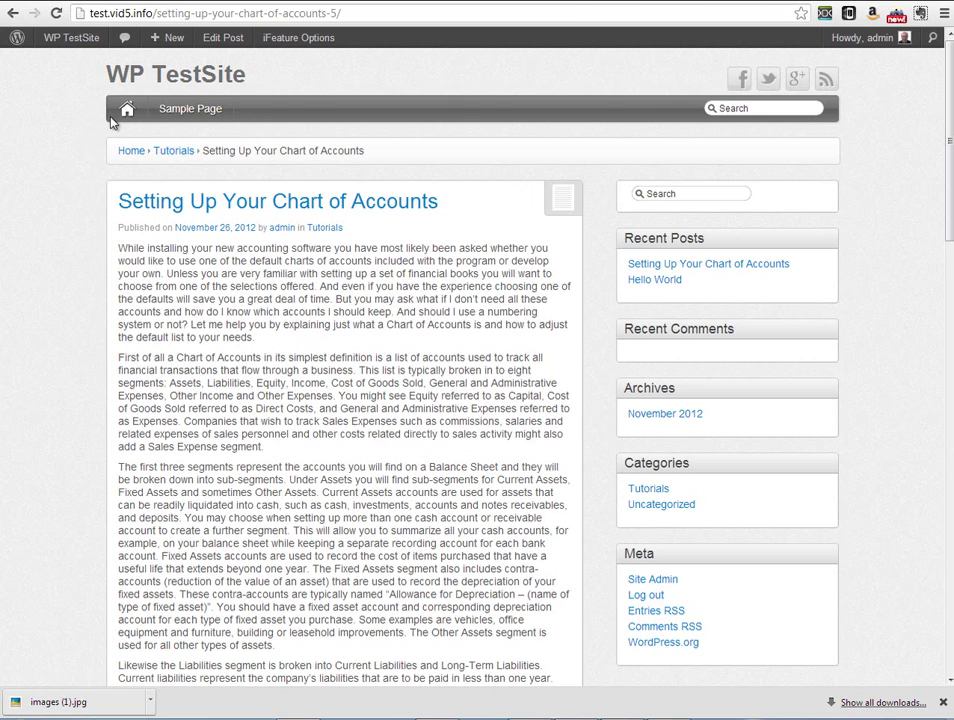
{"action": "left_click", "coordinate": [127, 111]}
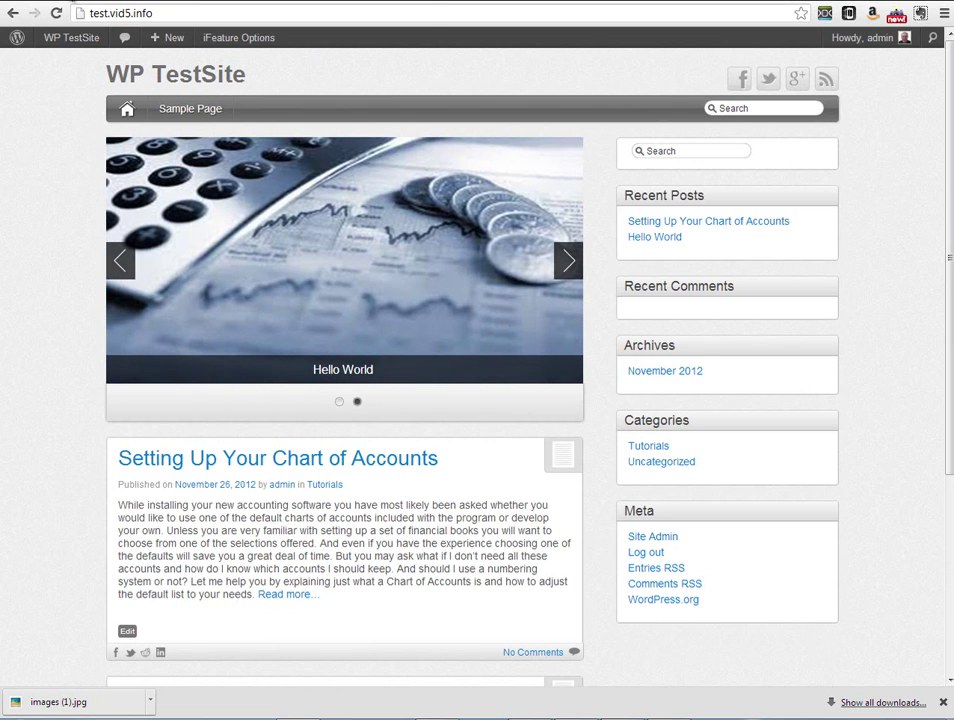
Return to the post editor, upload images (1).jpg, and insert it left-aligned at full size before the opening paragraph.
{"action": "left_click", "coordinate": [70, 1]}
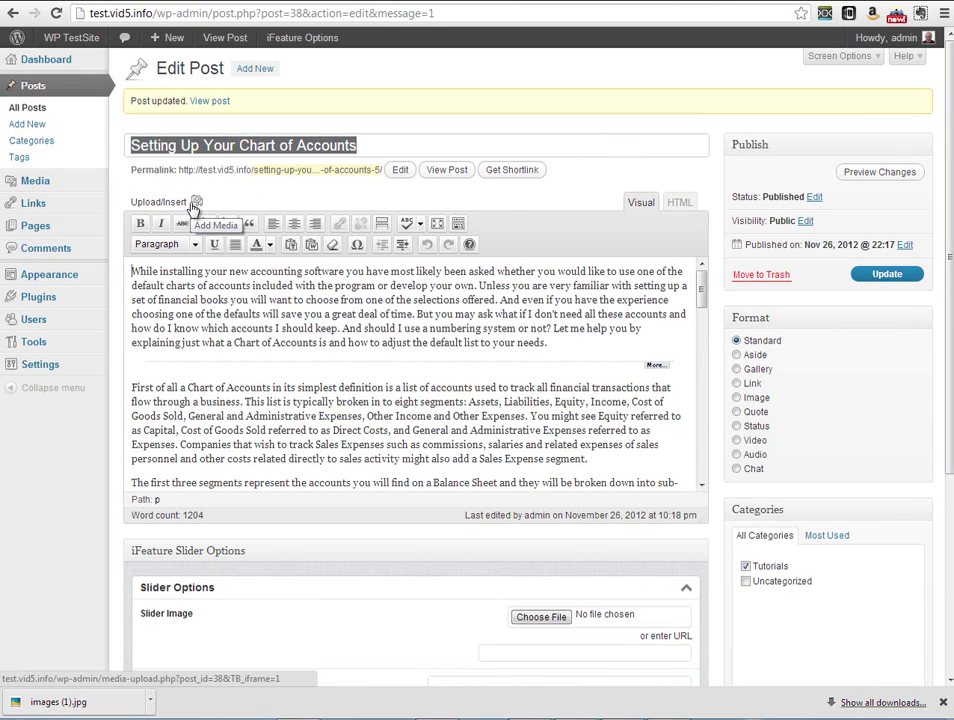
{"action": "left_click", "coordinate": [196, 203]}
{"action": "left_click", "coordinate": [195, 203]}
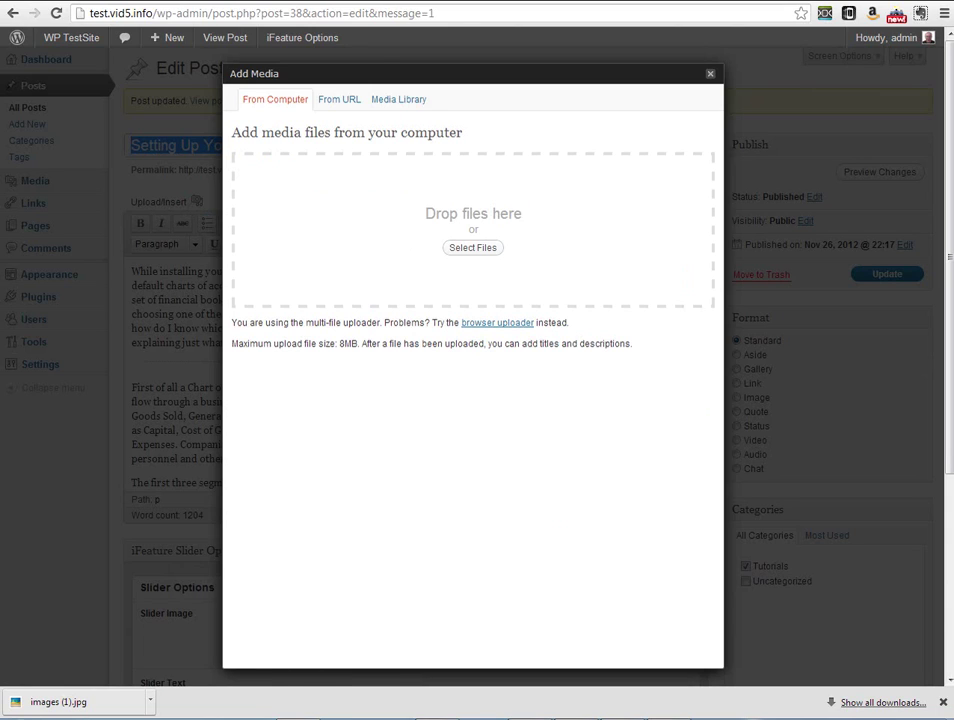
{"action": "left_click_drag", "start_coordinate": [950, 420], "coordinate": [386, 238]}
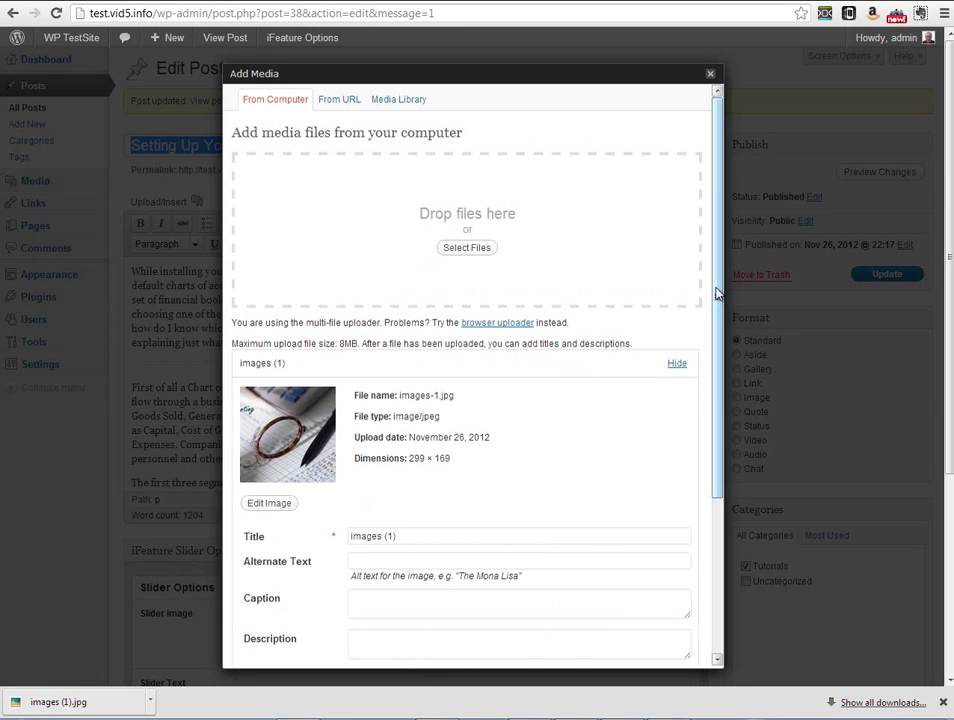
{"action": "left_click_drag", "start_coordinate": [716, 293], "coordinate": [716, 454]}
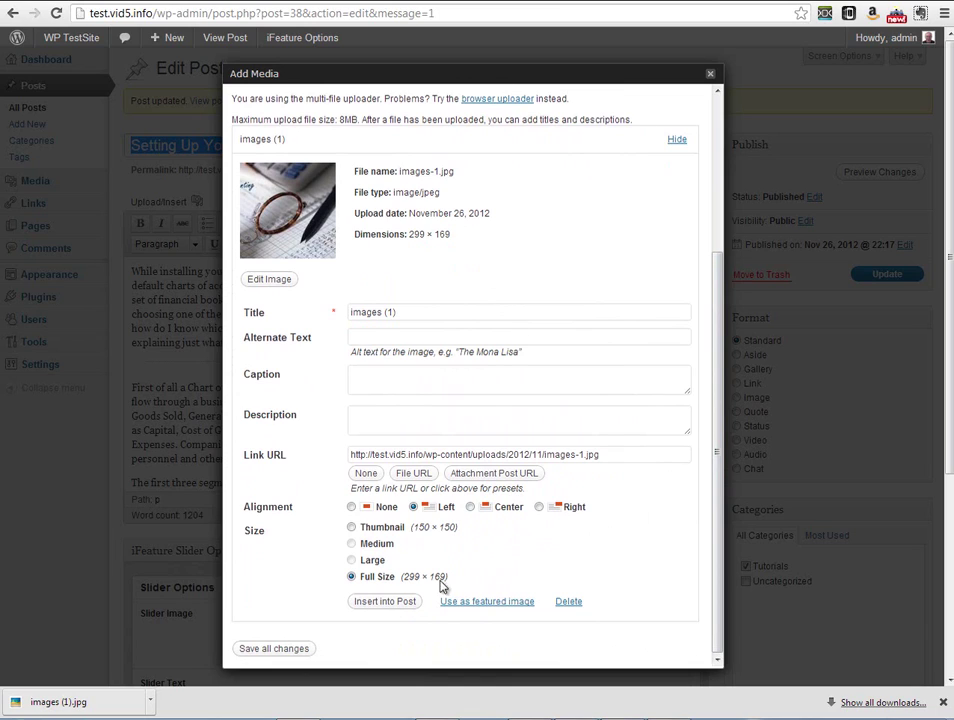
{"action": "left_click", "coordinate": [383, 601]}
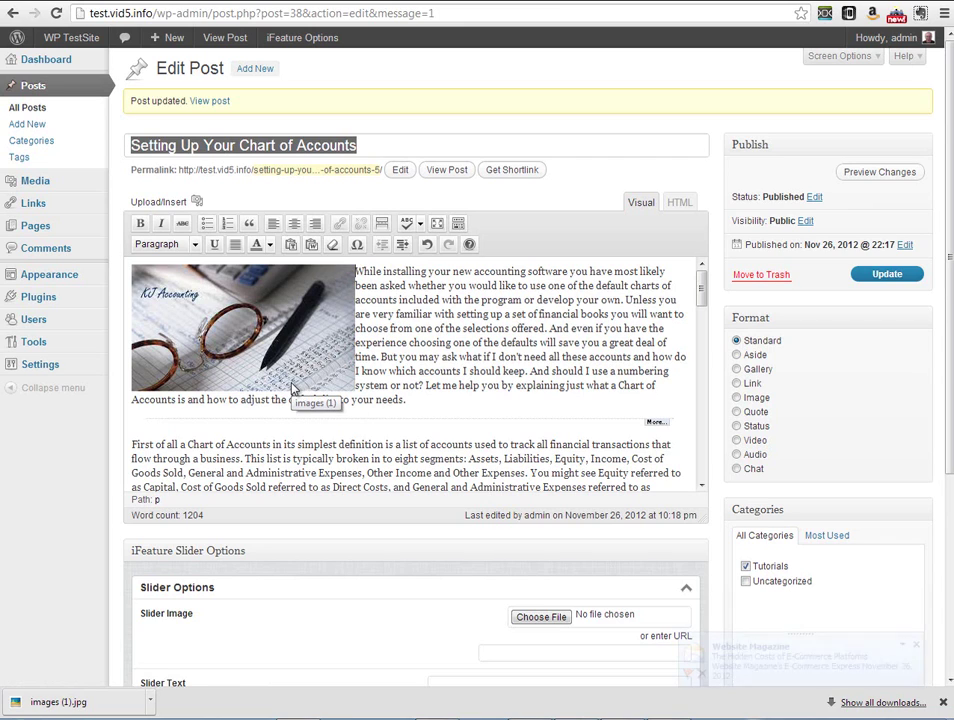
Open the inserted image's settings, preview sizes between 60% and 90%, then restore 100% and apply the settings.
{"action": "left_click", "coordinate": [270, 325]}
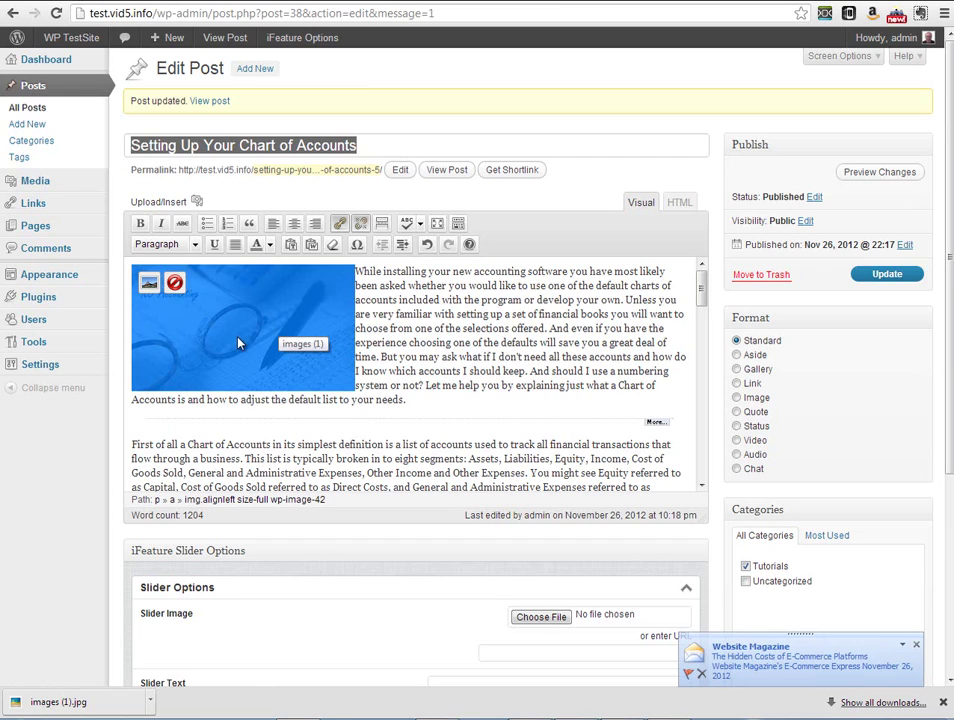
{"action": "left_click", "coordinate": [149, 288]}
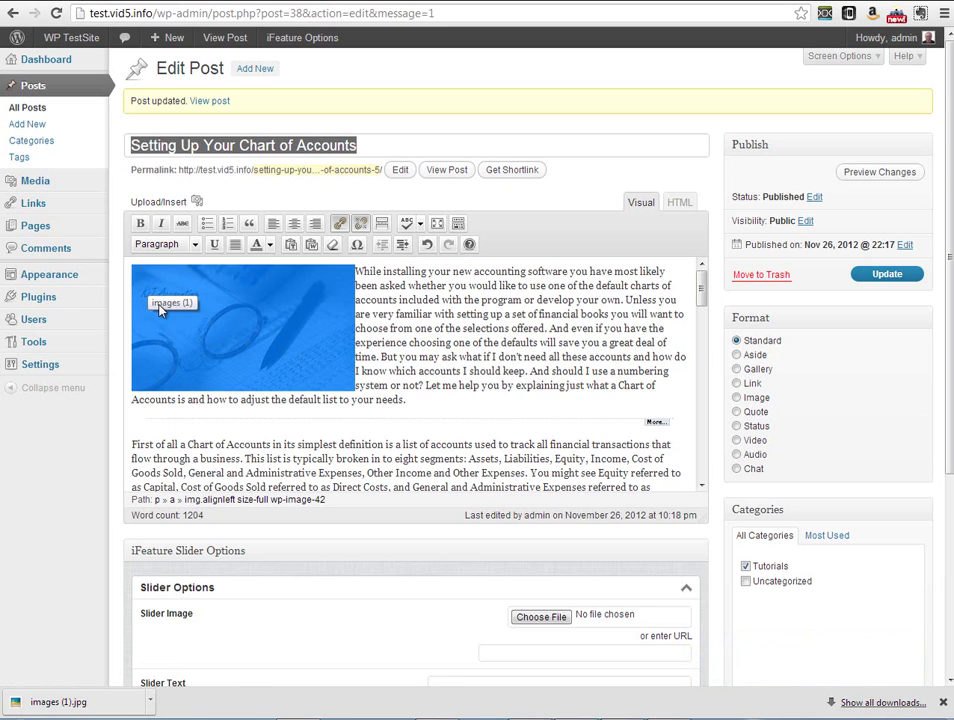
{"action": "left_click", "coordinate": [152, 287]}
{"action": "left_click", "coordinate": [150, 284]}
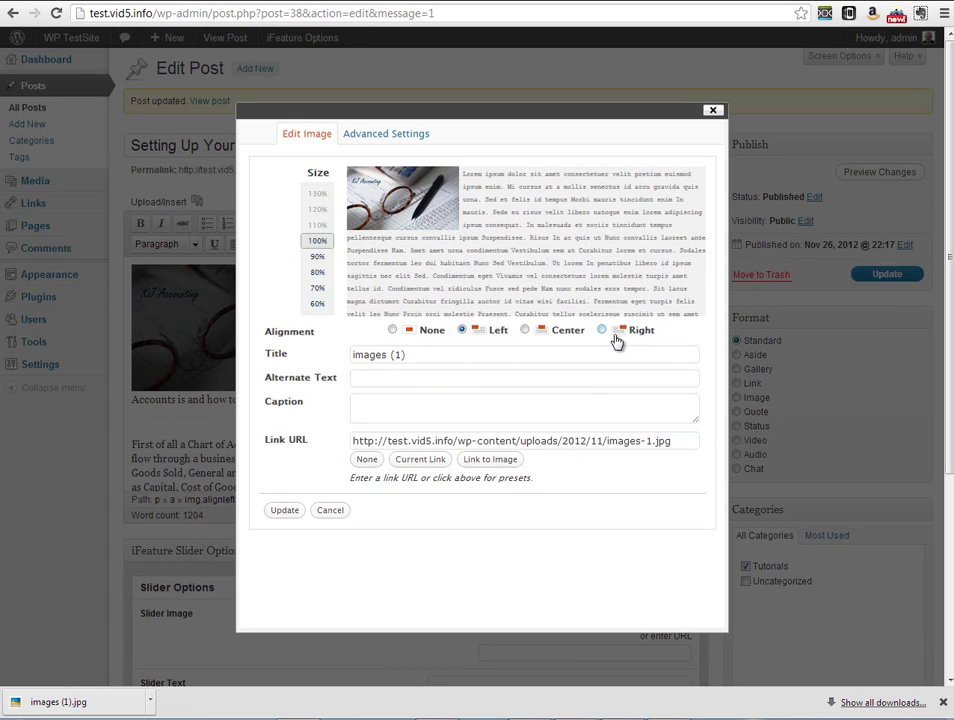
{"action": "left_click", "coordinate": [317, 273]}
{"action": "left_click", "coordinate": [317, 257]}
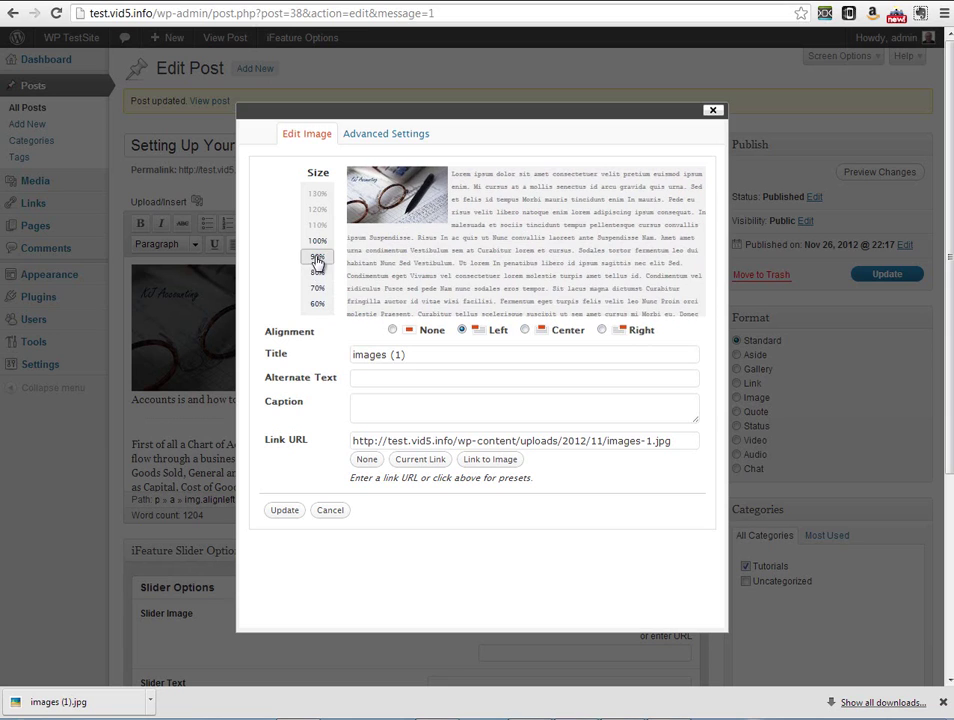
{"action": "left_click", "coordinate": [317, 288]}
{"action": "left_click", "coordinate": [317, 303]}
{"action": "left_click", "coordinate": [317, 288]}
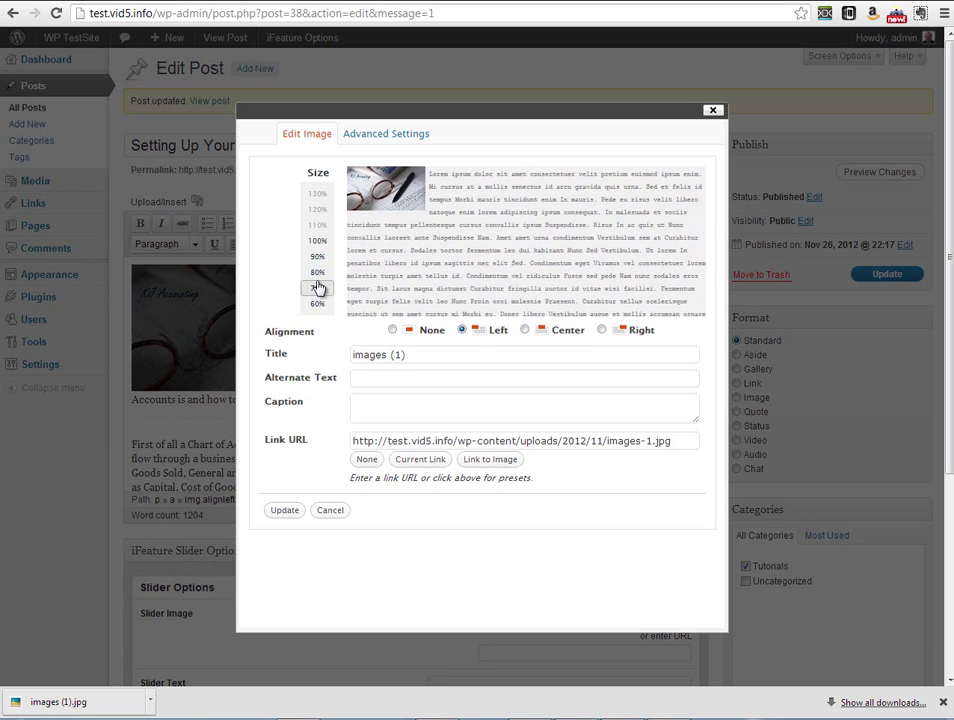
{"action": "left_click", "coordinate": [317, 273]}
{"action": "left_click", "coordinate": [317, 257]}
{"action": "left_click", "coordinate": [317, 241]}
{"action": "left_click", "coordinate": [317, 272]}
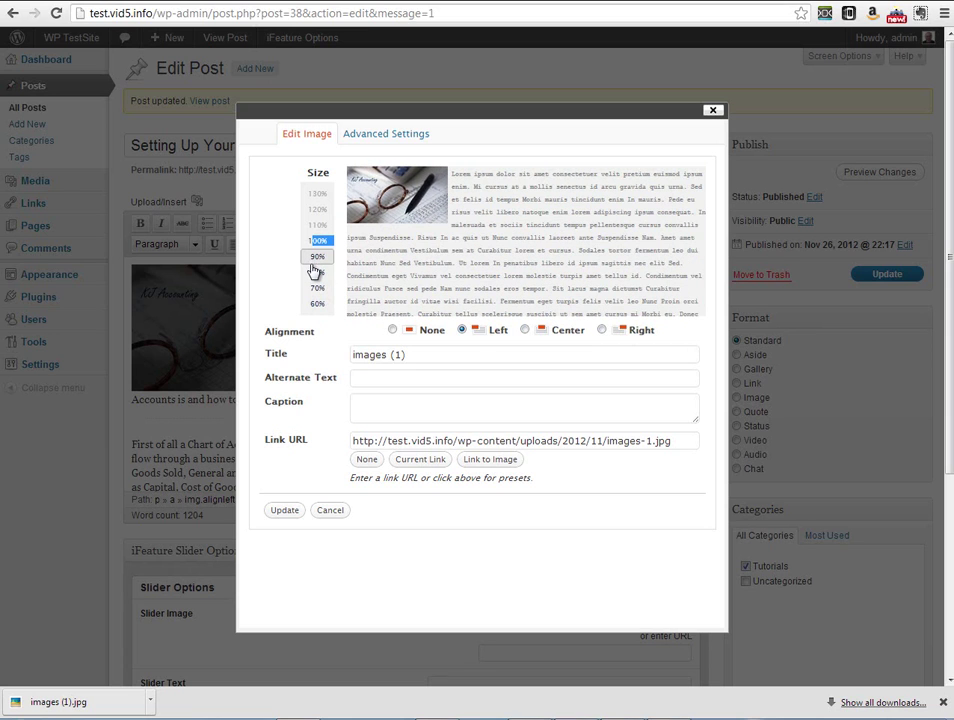
{"action": "left_click", "coordinate": [317, 288]}
{"action": "left_click", "coordinate": [317, 241]}
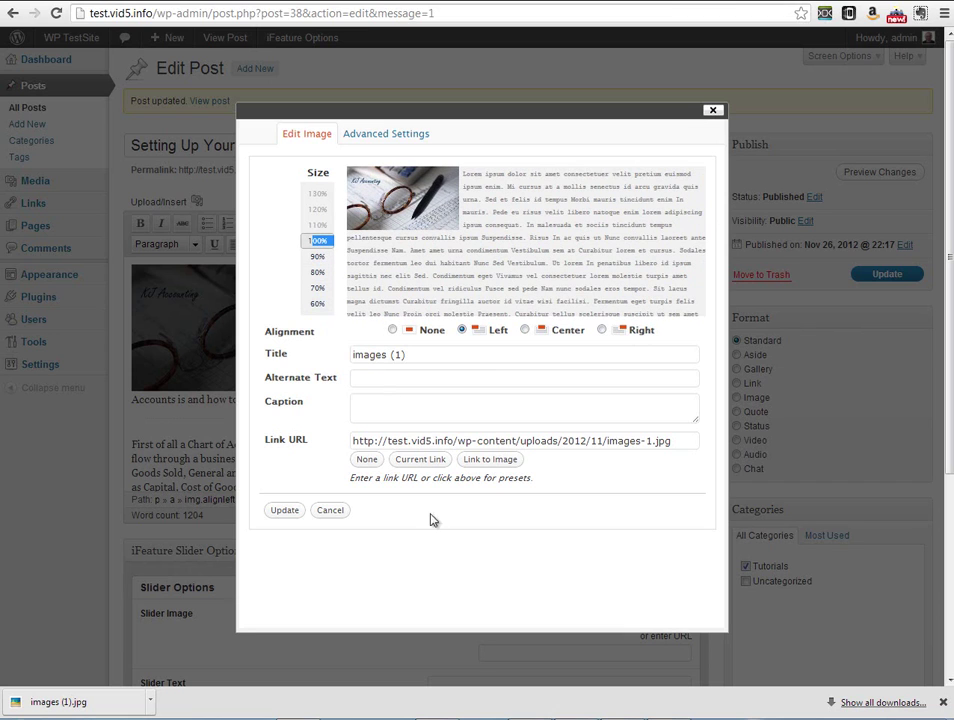
{"action": "left_click", "coordinate": [281, 510]}
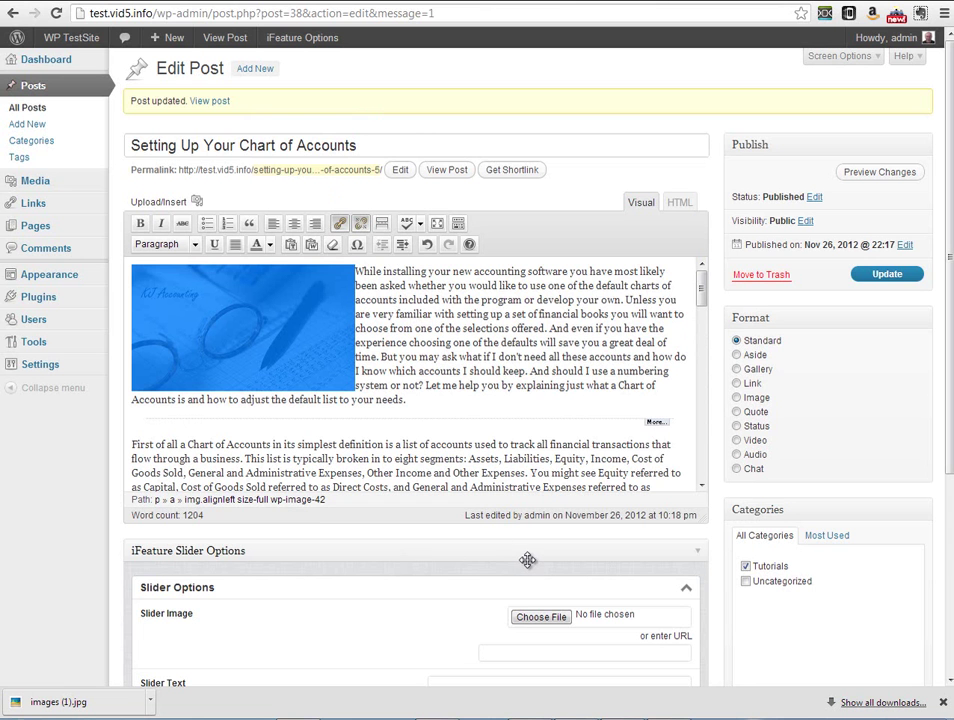
{"action": "left_click", "coordinate": [442, 417]}
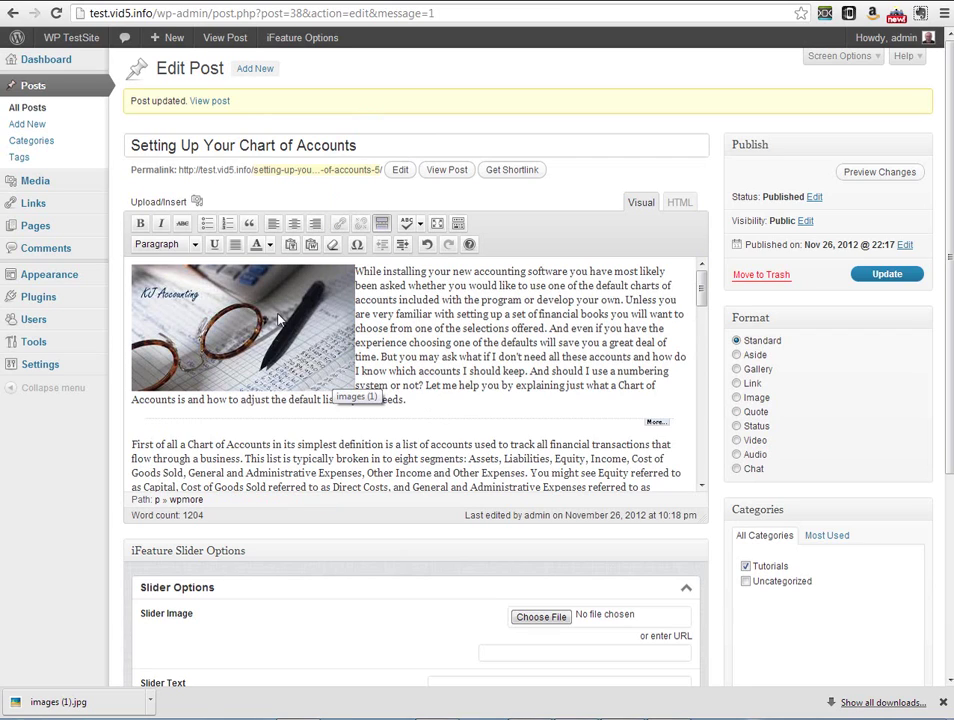
Update the post and reload the site's front page to check the image beside the excerpt.
{"action": "left_click", "coordinate": [878, 278]}
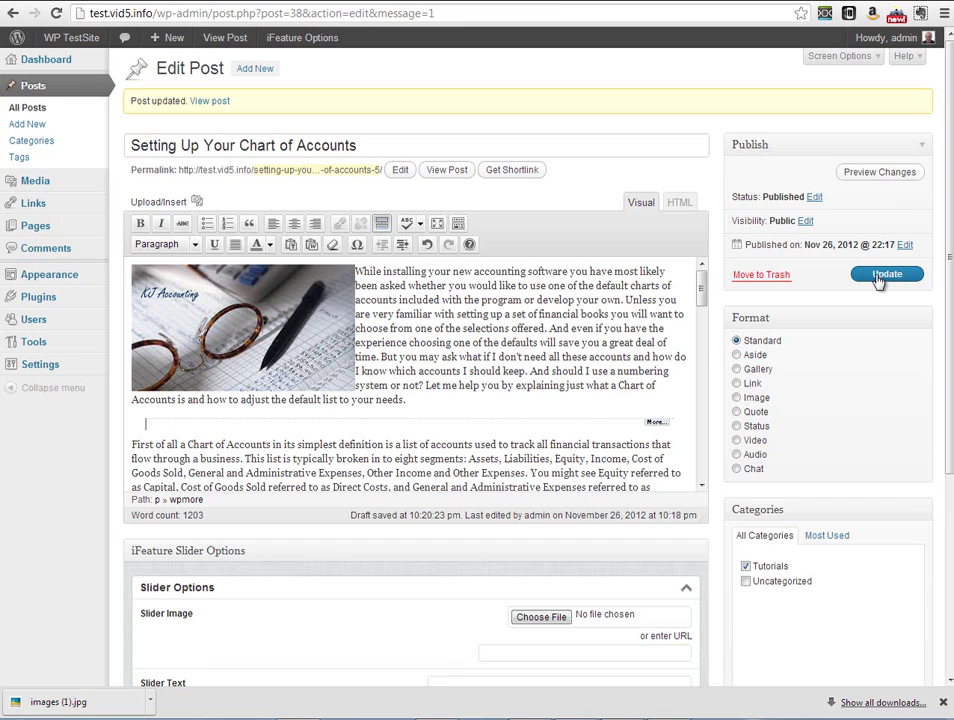
{"action": "left_click", "coordinate": [880, 278]}
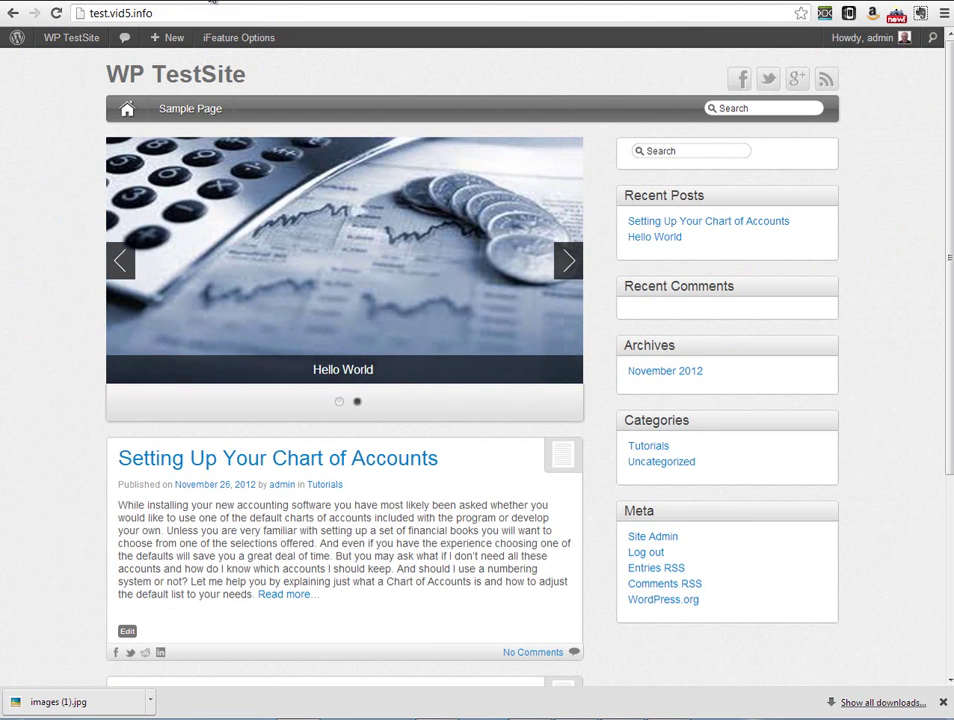
{"action": "left_click", "coordinate": [57, 14]}
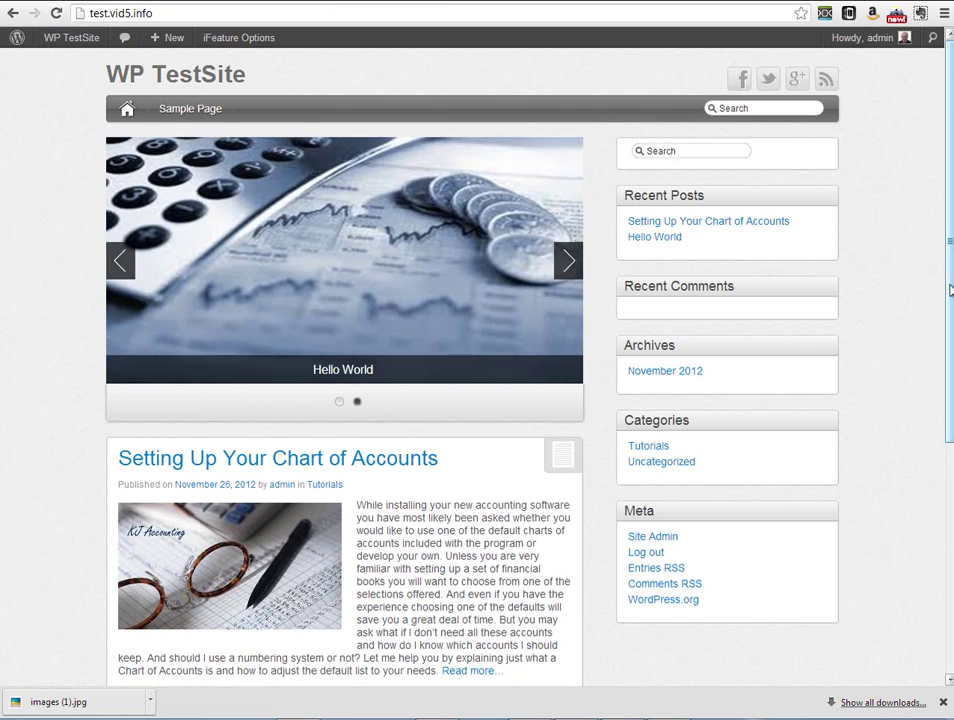
{"action": "scroll", "coordinate": [949, 292], "scroll_direction": "down", "scroll_amount": 2}
{"action": "scroll", "coordinate": [485, 455], "scroll_direction": "down", "scroll_amount": 1}
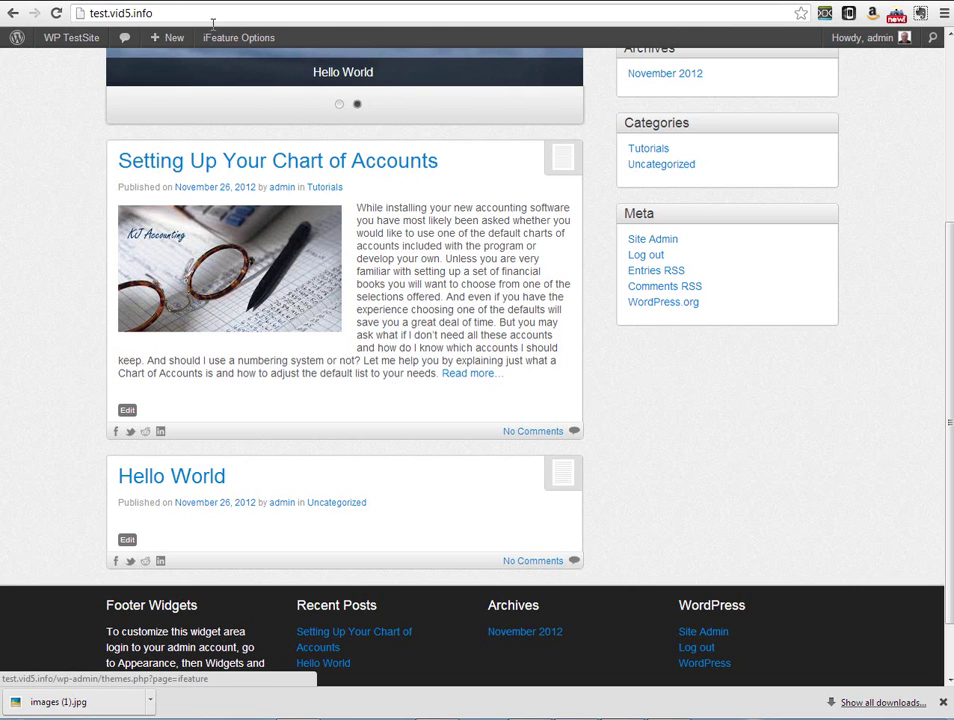
Upload charts.png in the post editor and insert it right-aligned at medium size before the paragraph starting "The first three segments".
{"action": "left_click", "coordinate": [101, 3]}
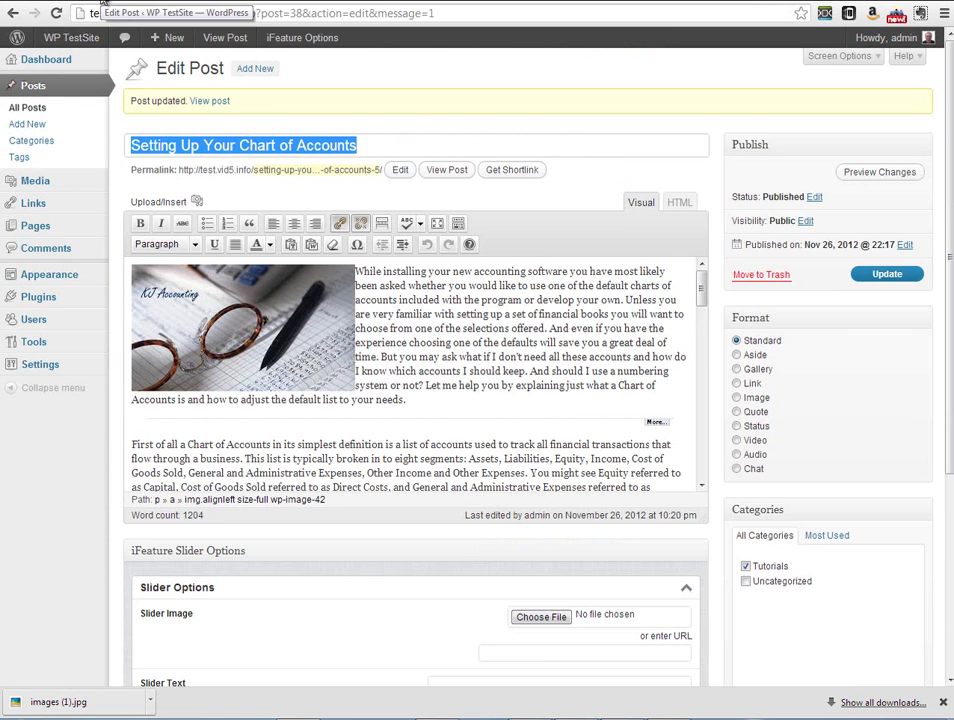
{"action": "left_click_drag", "start_coordinate": [700, 298], "coordinate": [703, 330]}
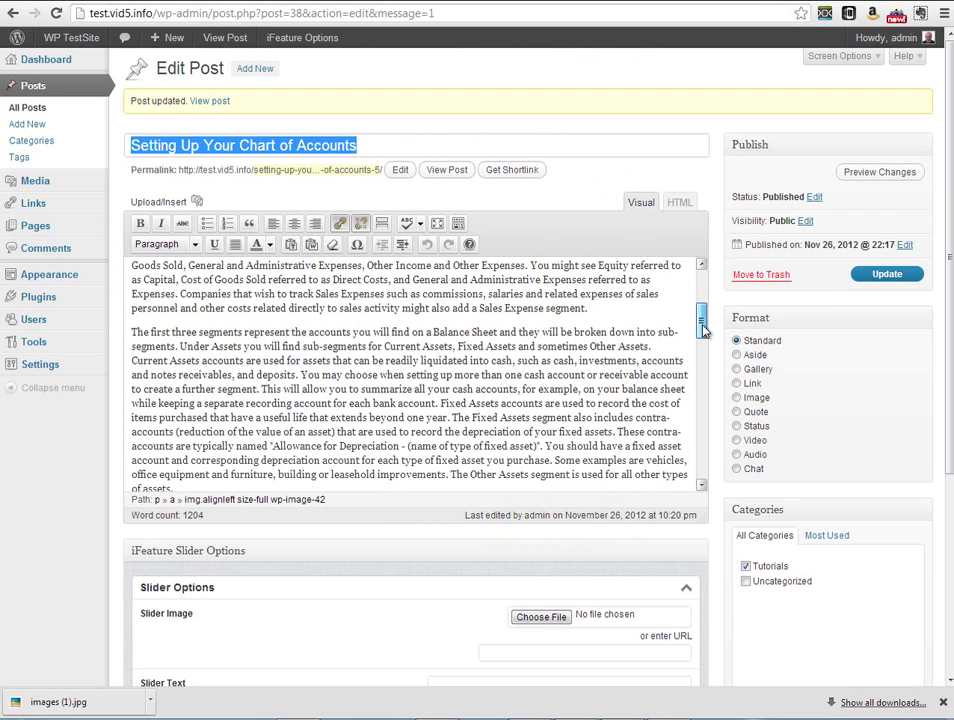
{"action": "left_click", "coordinate": [133, 331]}
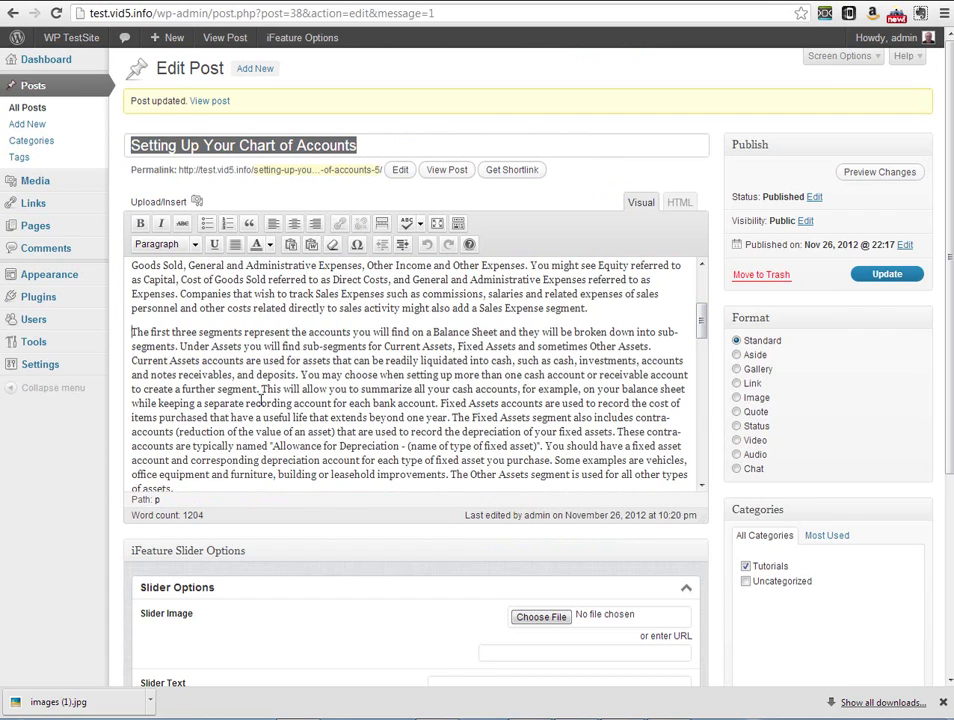
{"action": "left_click", "coordinate": [197, 201]}
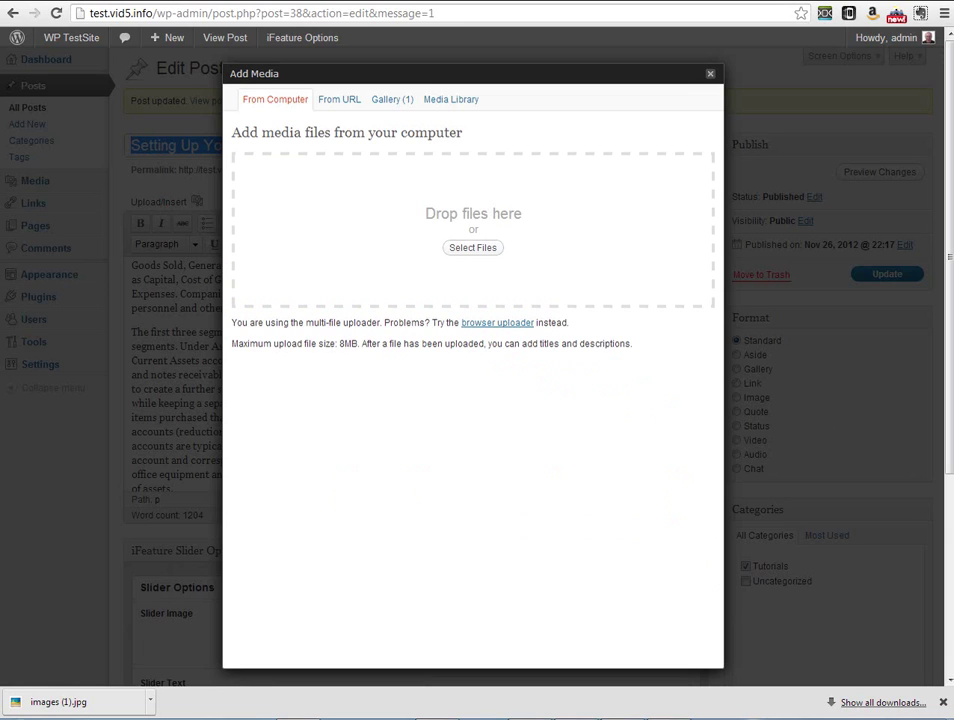
{"action": "left_click_drag", "start_coordinate": [650, 449], "coordinate": [390, 241]}
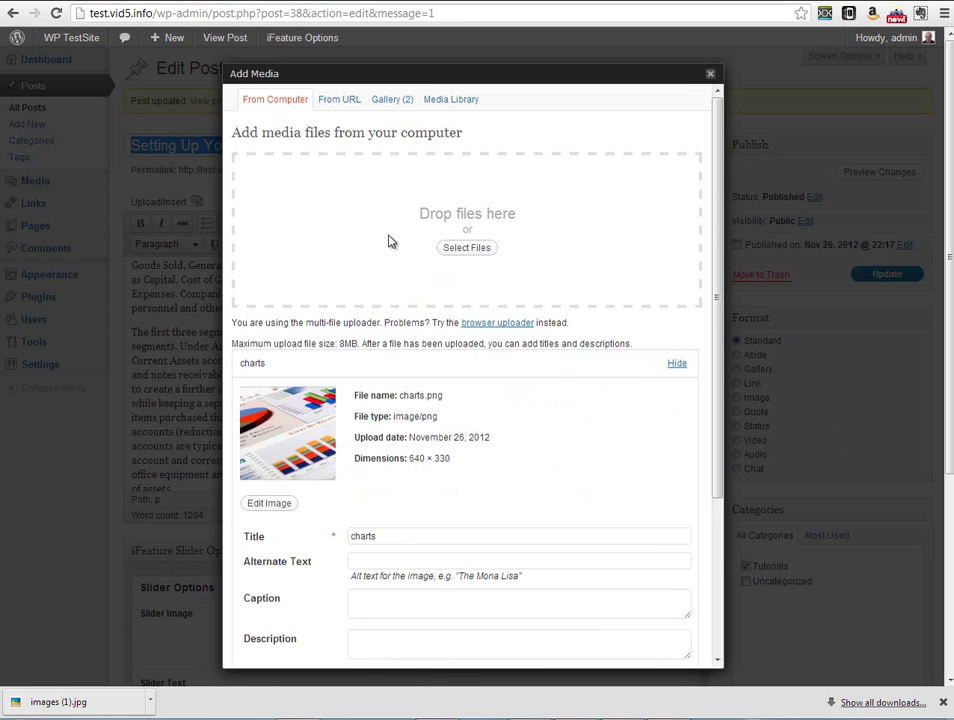
{"action": "left_click_drag", "start_coordinate": [720, 362], "coordinate": [578, 527]}
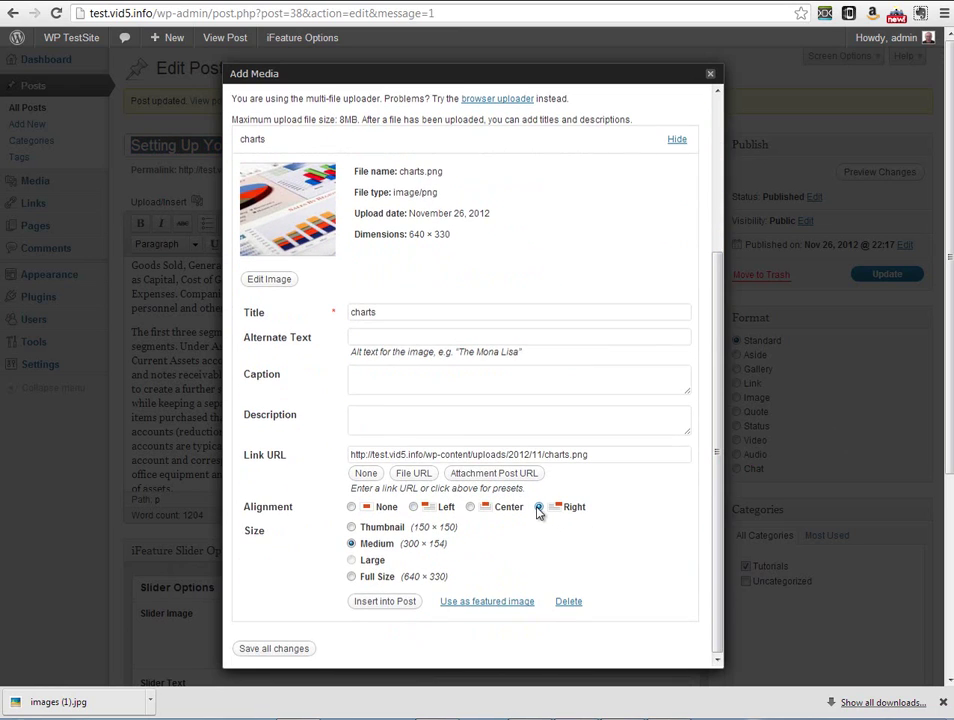
{"action": "left_click", "coordinate": [538, 508]}
{"action": "left_click", "coordinate": [380, 602]}
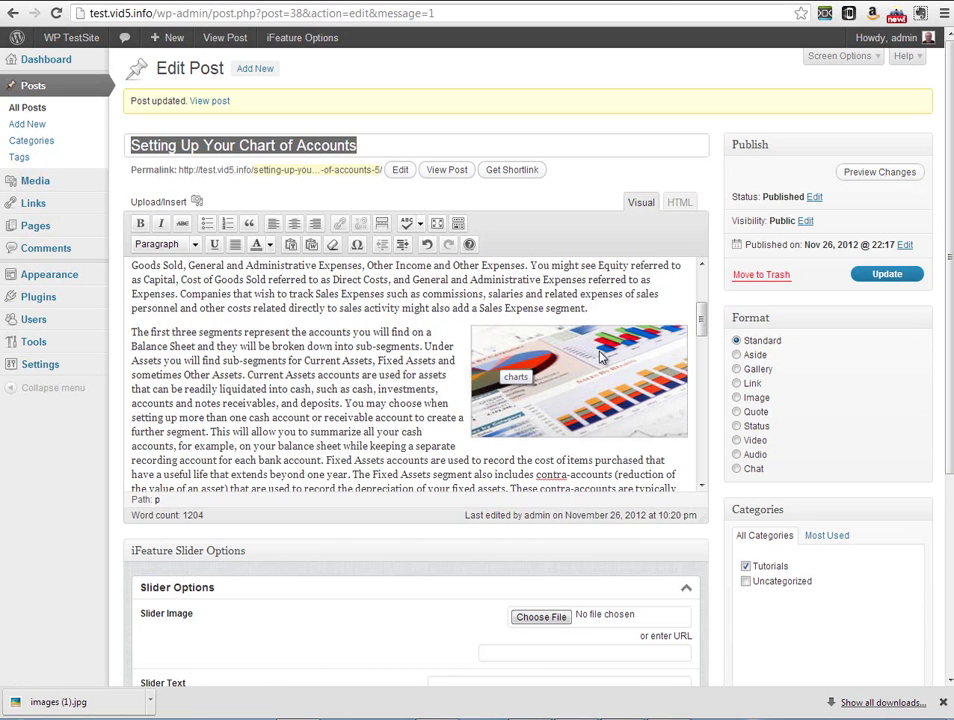
Upload images.jpg and insert it right-aligned at full size before the paragraph starting "Moving on to the Income Statement segments".
{"action": "left_click_drag", "start_coordinate": [700, 330], "coordinate": [700, 385]}
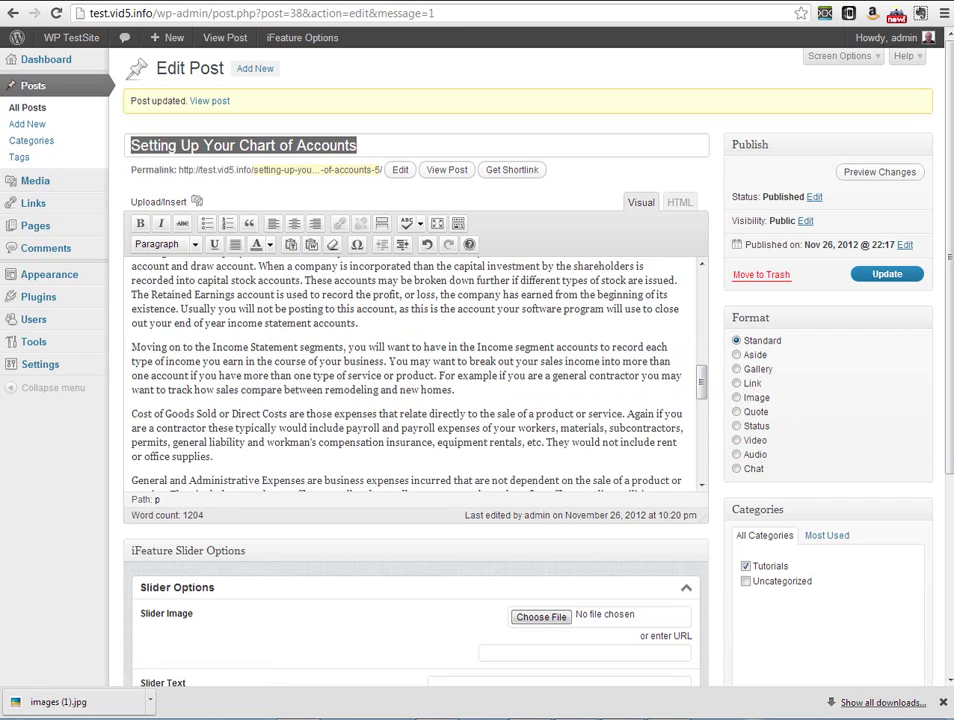
{"action": "left_click_drag", "start_coordinate": [953, 380], "coordinate": [184, 203]}
{"action": "left_click", "coordinate": [197, 201]}
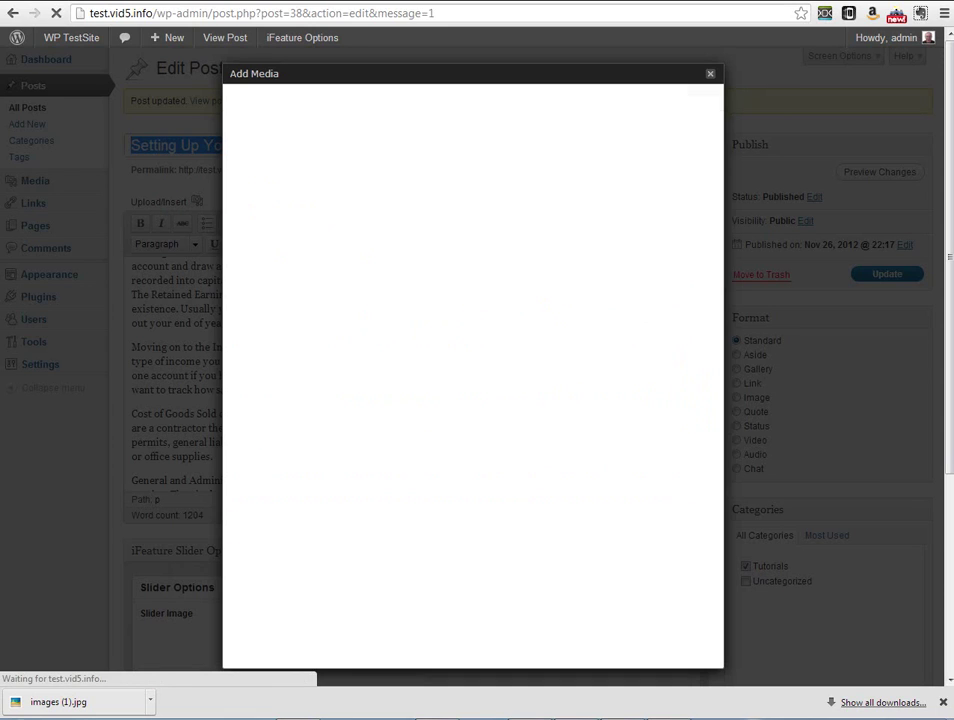
{"action": "left_click_drag", "start_coordinate": [953, 320], "coordinate": [641, 268]}
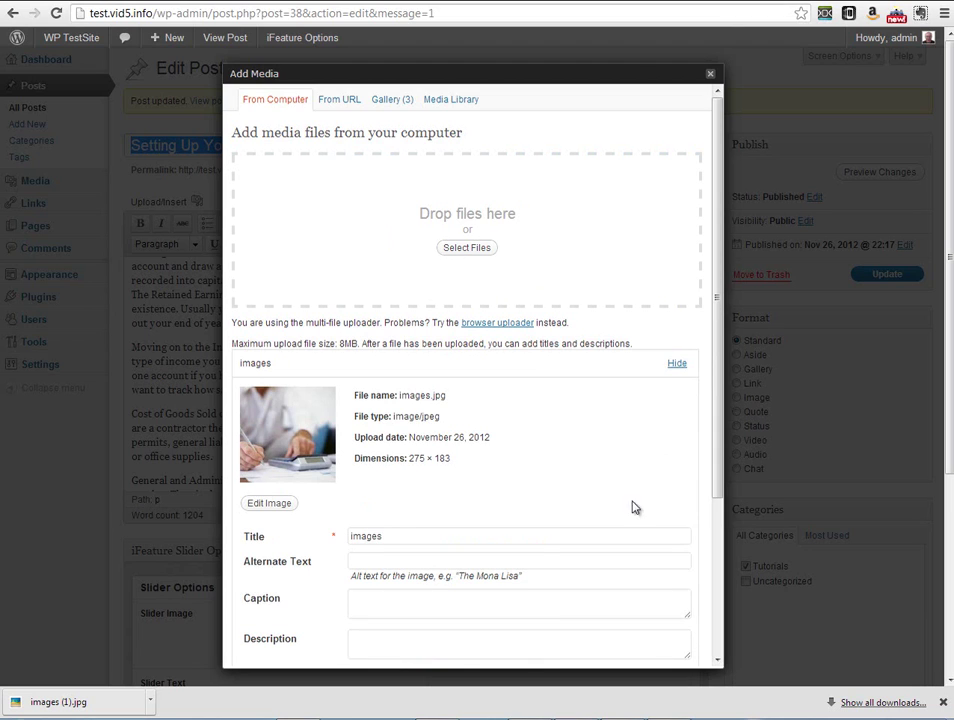
{"action": "left_click_drag", "start_coordinate": [718, 368], "coordinate": [739, 549]}
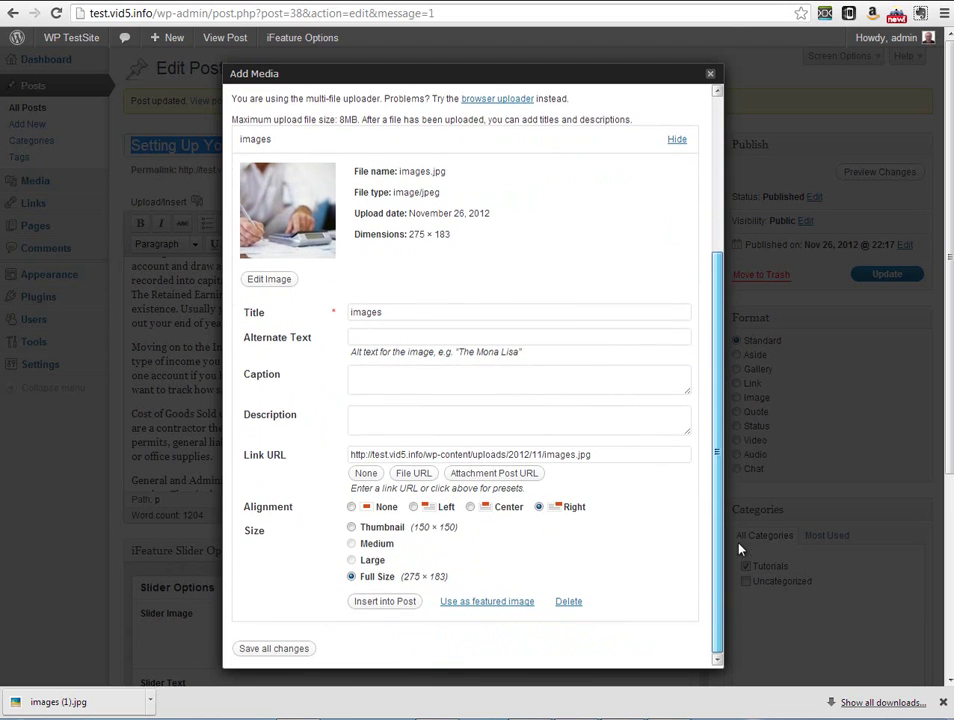
{"action": "left_click", "coordinate": [385, 601]}
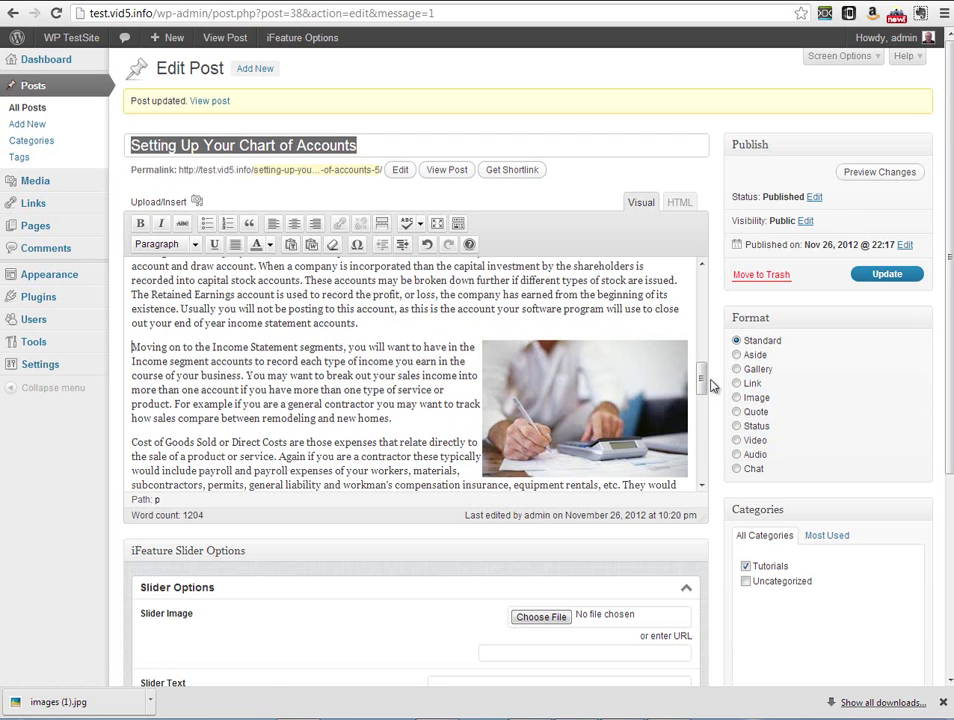
Upload coa.jpg and insert it left-aligned at full size before the paragraph starting "Now, to number or not number".
{"action": "left_click_drag", "start_coordinate": [703, 373], "coordinate": [712, 436]}
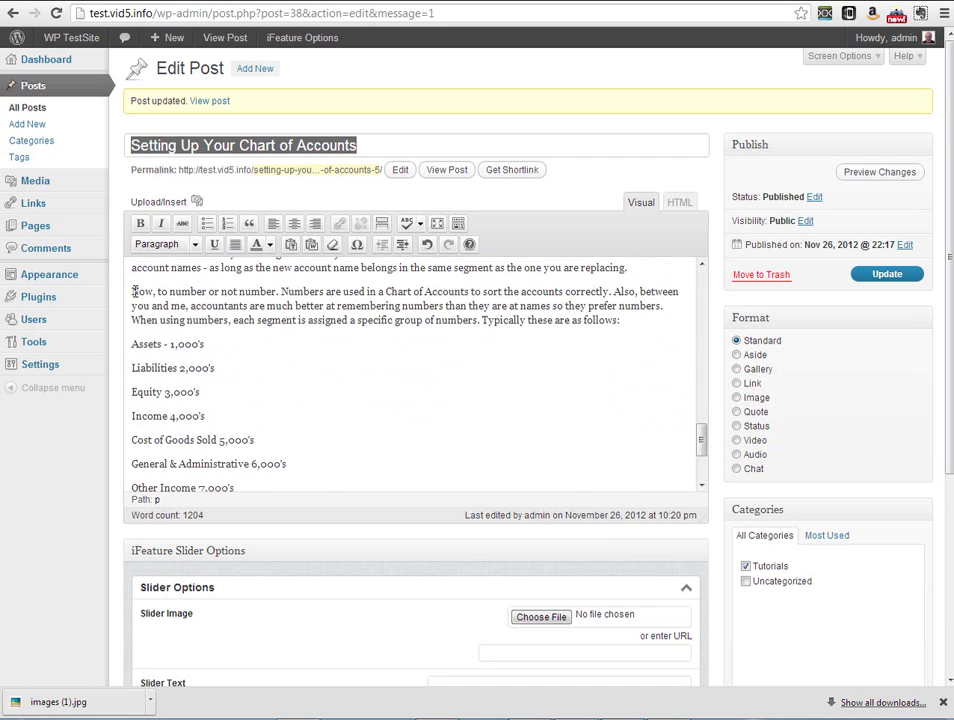
{"action": "left_click", "coordinate": [195, 202]}
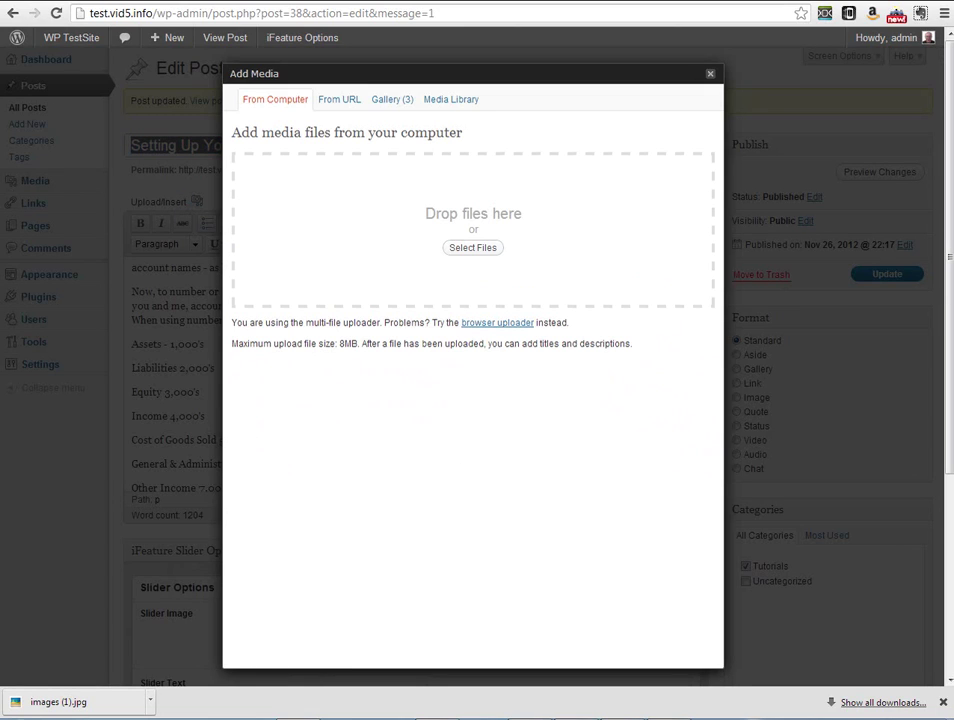
{"action": "left_click_drag", "start_coordinate": [645, 202], "coordinate": [558, 279]}
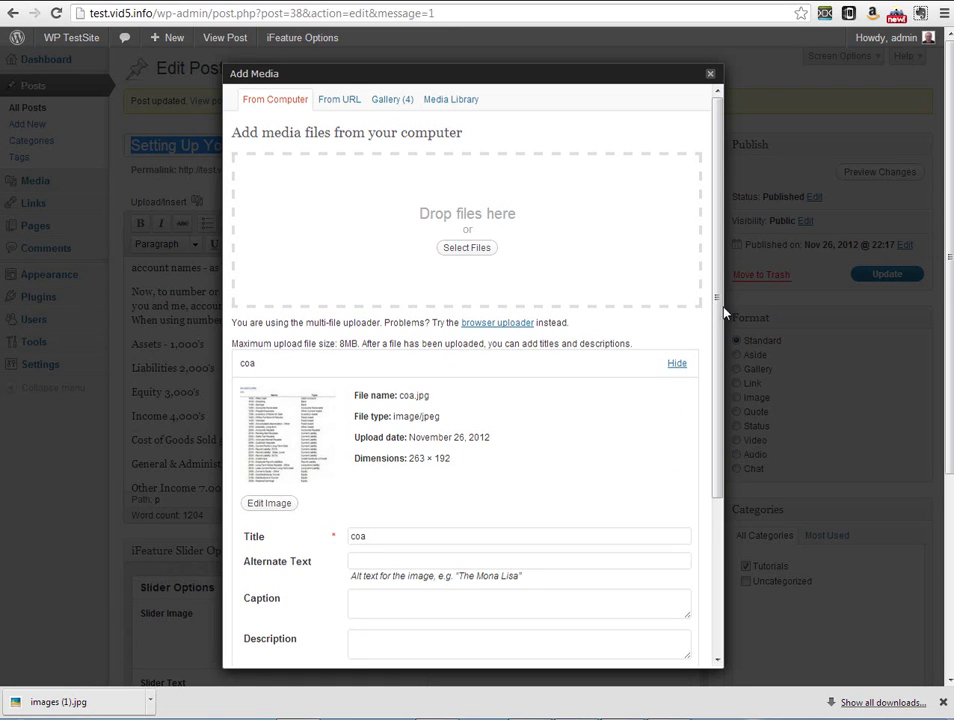
{"action": "left_click_drag", "start_coordinate": [723, 310], "coordinate": [738, 503]}
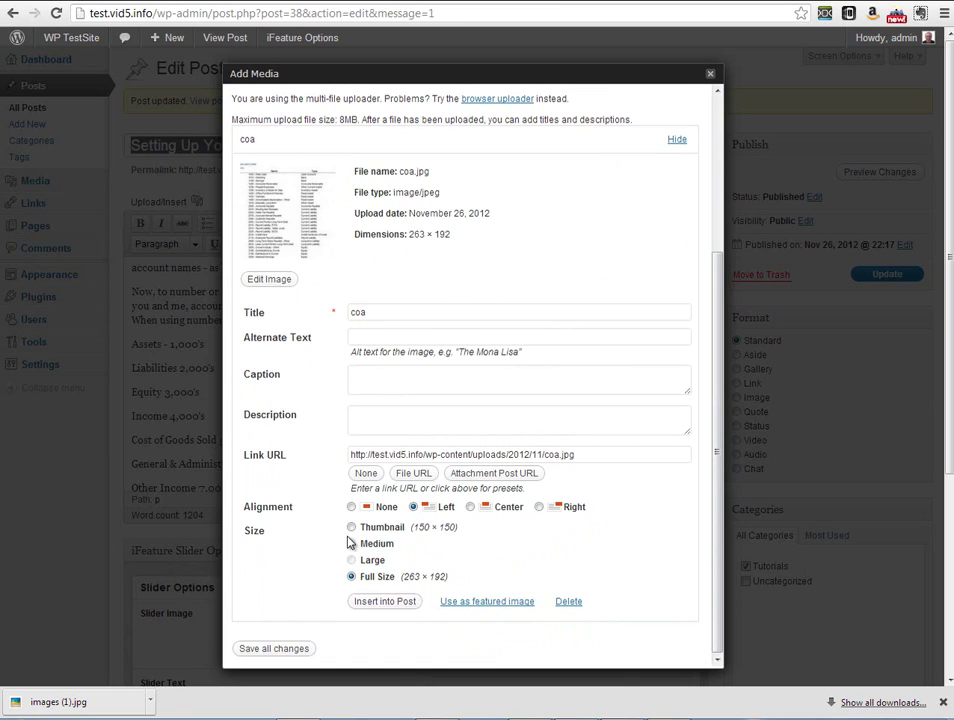
{"action": "left_click", "coordinate": [387, 603]}
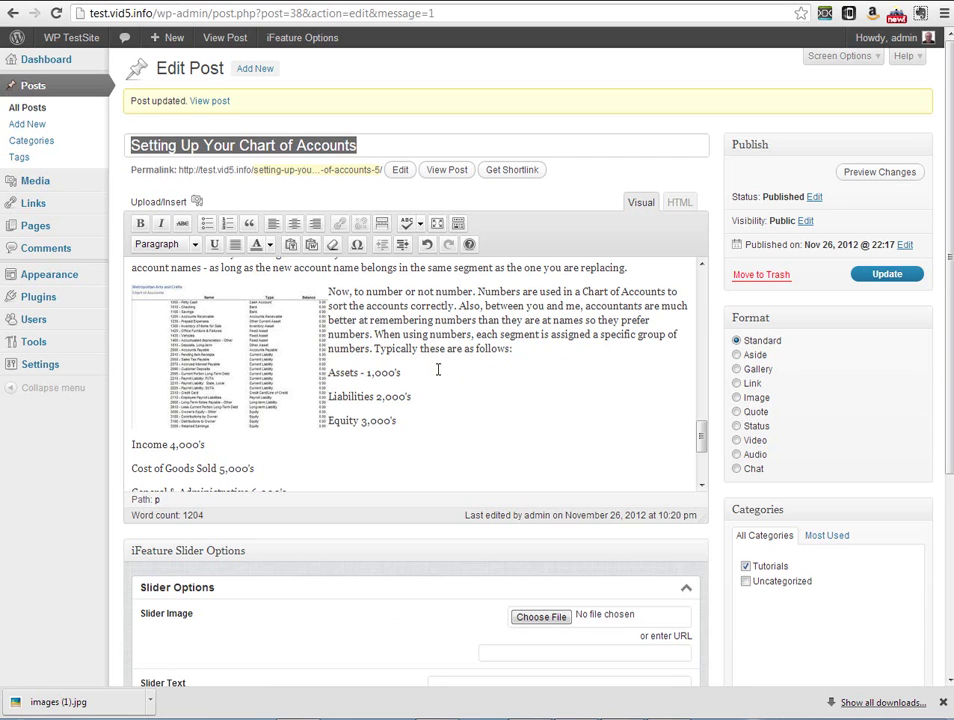
Scale the coa image beside the paragraph starting "Now, to number or not number" to 60% size.
{"action": "left_click", "coordinate": [226, 349]}
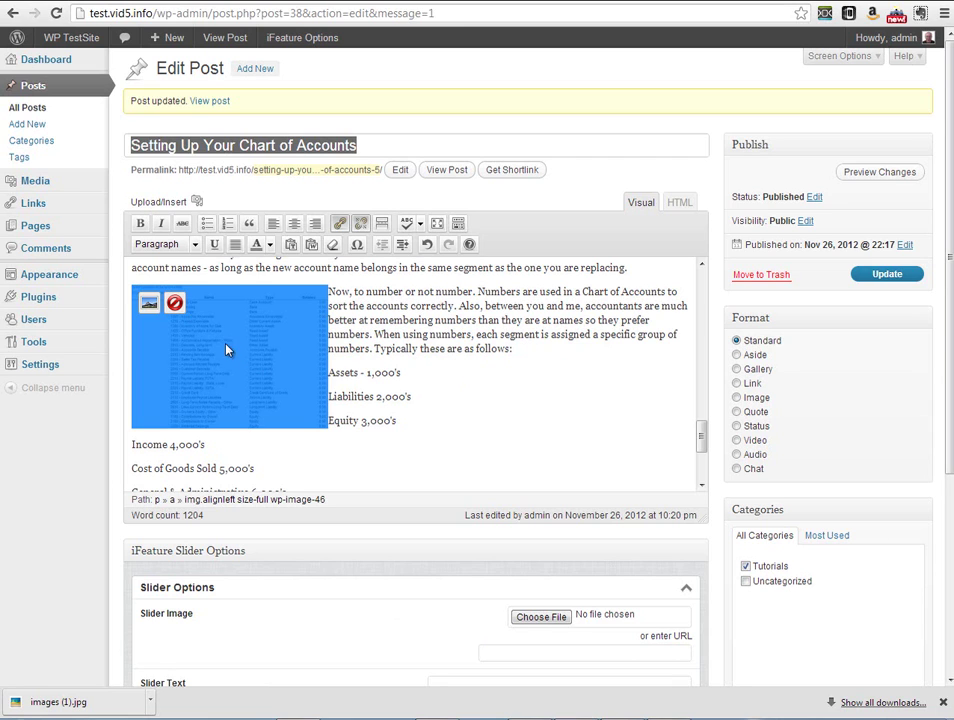
{"action": "left_click", "coordinate": [149, 304]}
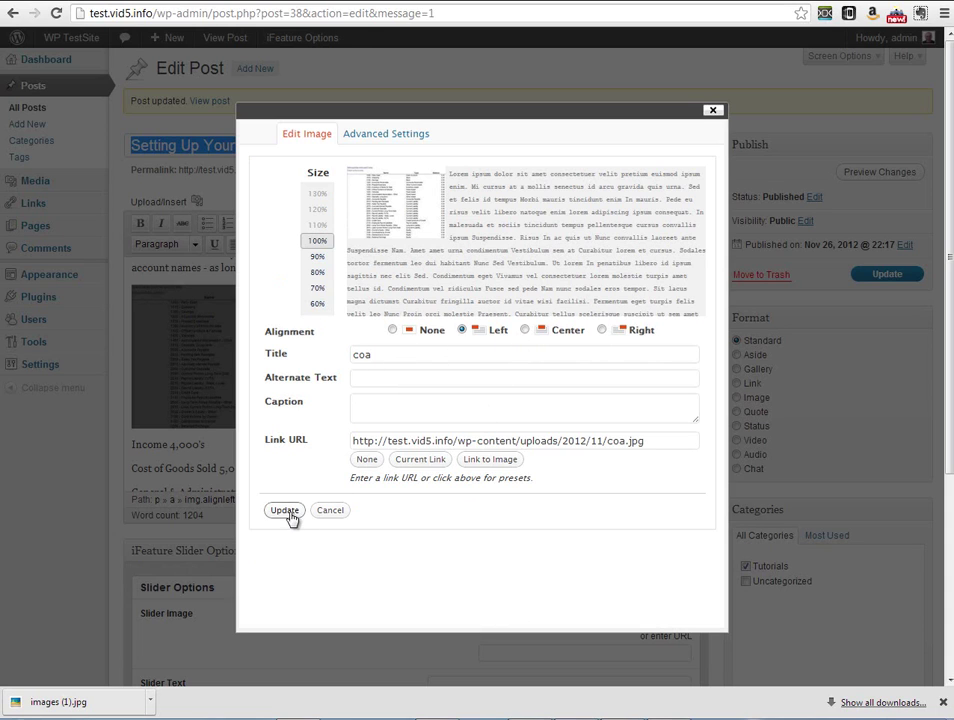
{"action": "left_click", "coordinate": [317, 304]}
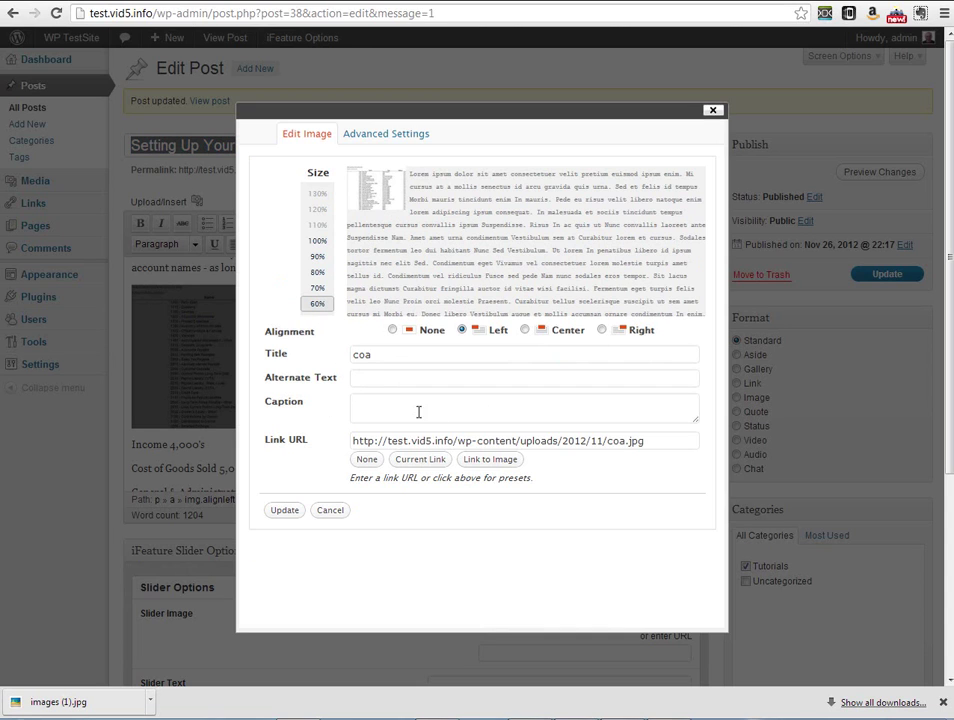
{"action": "left_click", "coordinate": [284, 511]}
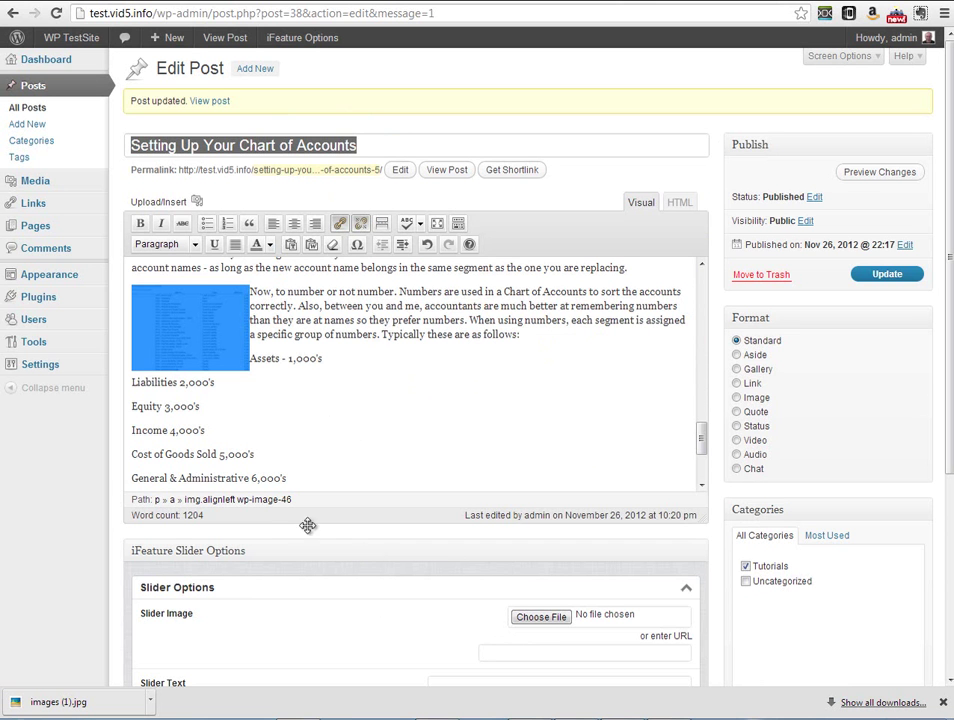
Insert an empty line before "Assets - 1,000's" to move it below the coa image, and update the post.
{"action": "left_click", "coordinate": [252, 360]}
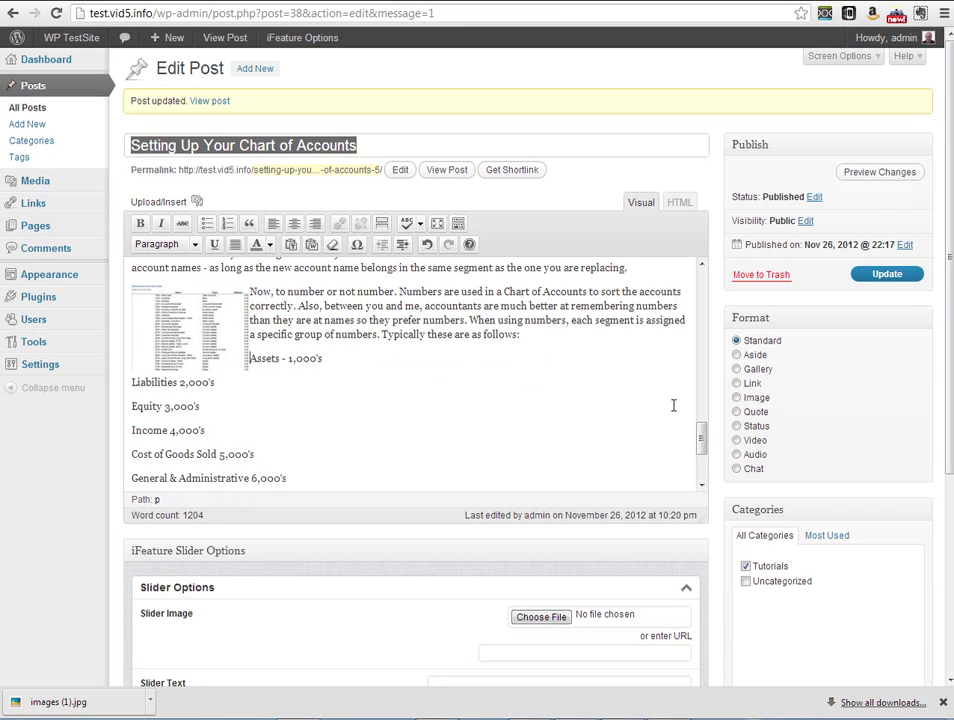
{"action": "key", "text": "Return"}
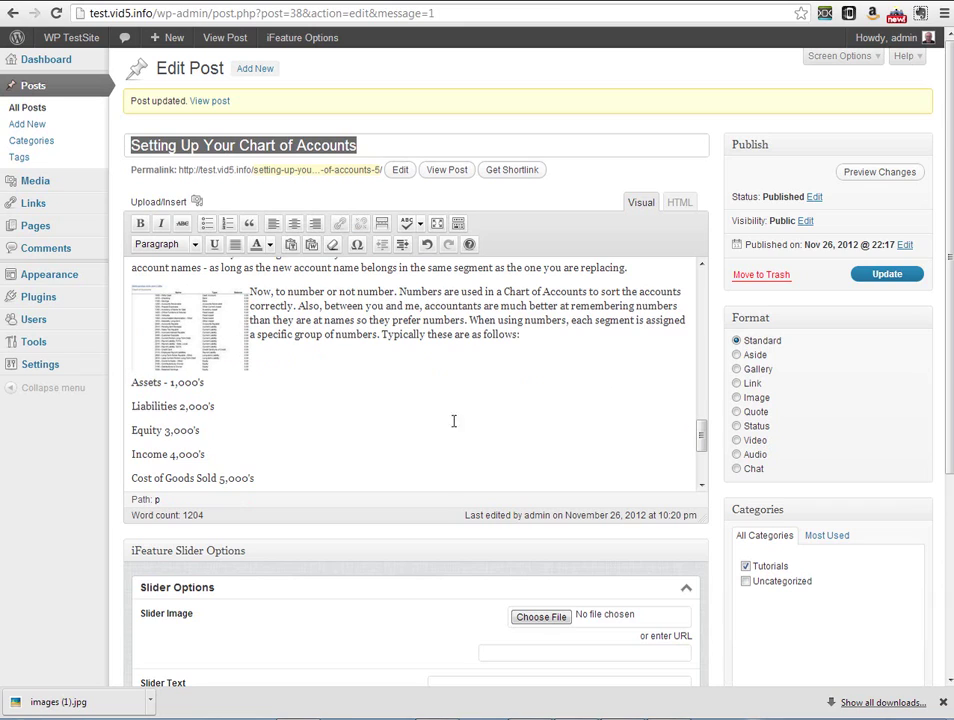
{"action": "left_click", "coordinate": [880, 276]}
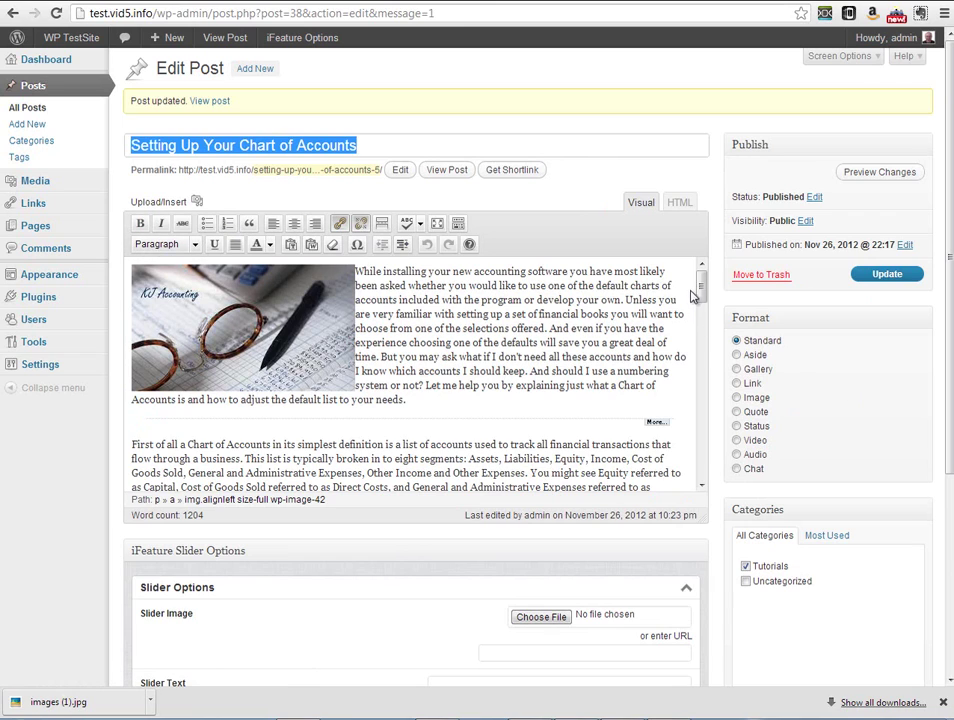
Make the lines from "Assets - 1,000's" to "Other Expense 8,000's" a bold bulleted list and update the post.
{"action": "left_click_drag", "start_coordinate": [700, 288], "coordinate": [716, 456]}
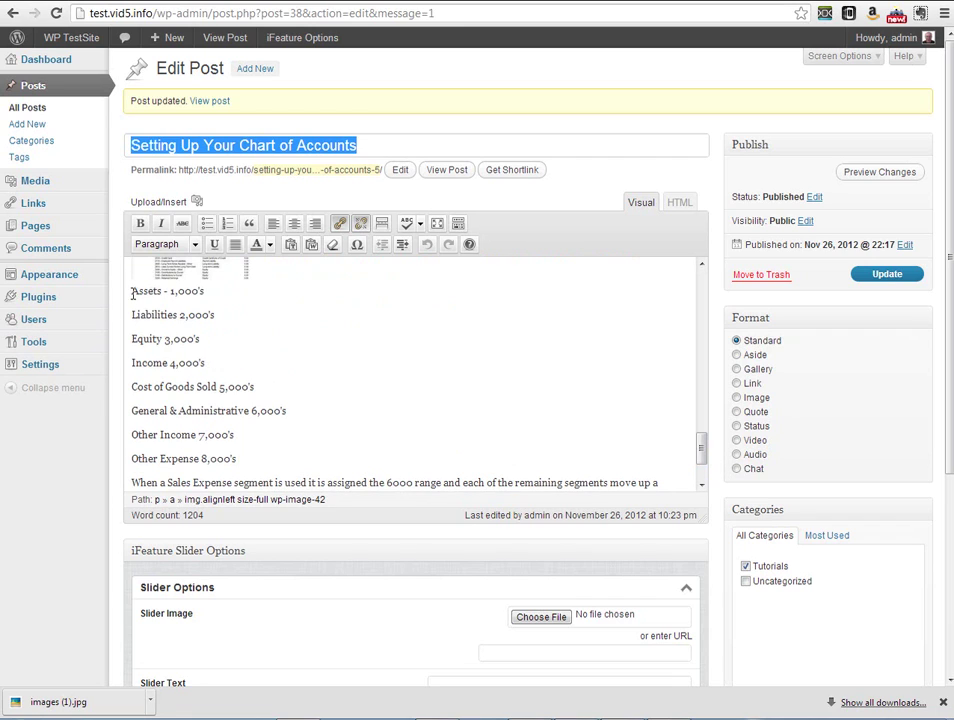
{"action": "left_click_drag", "start_coordinate": [131, 291], "coordinate": [249, 455]}
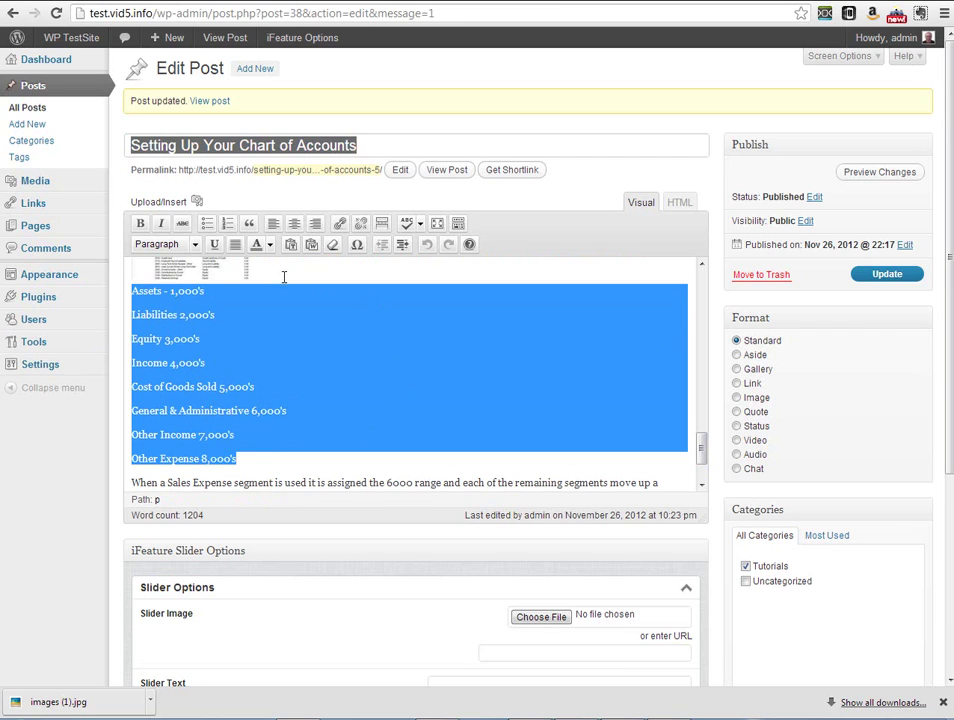
{"action": "left_click", "coordinate": [140, 223]}
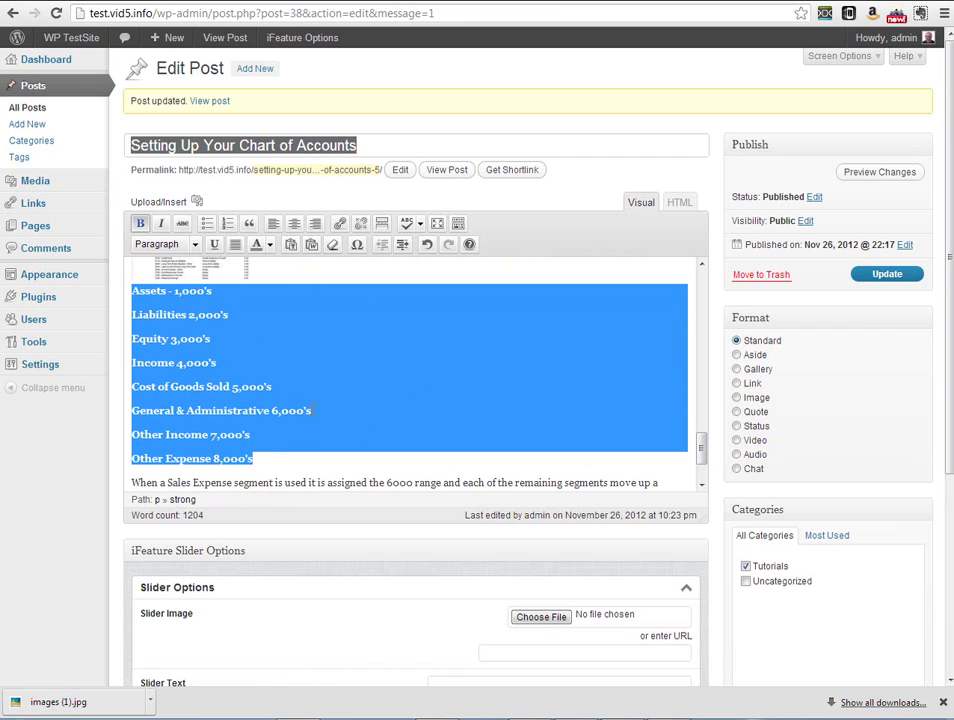
{"action": "left_click", "coordinate": [207, 224]}
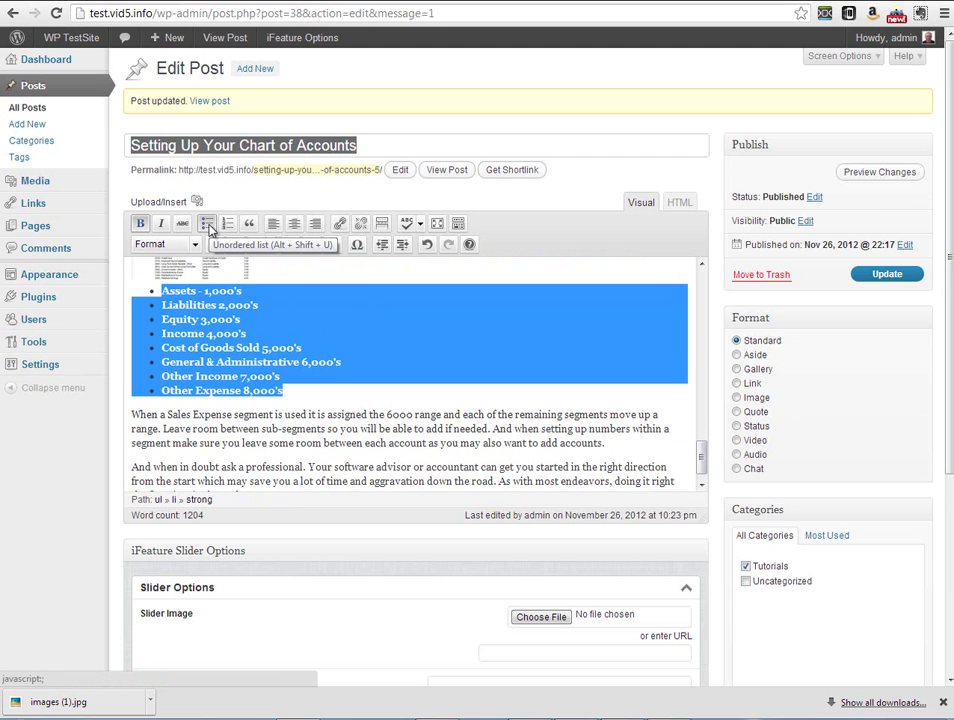
{"action": "left_click", "coordinate": [888, 278]}
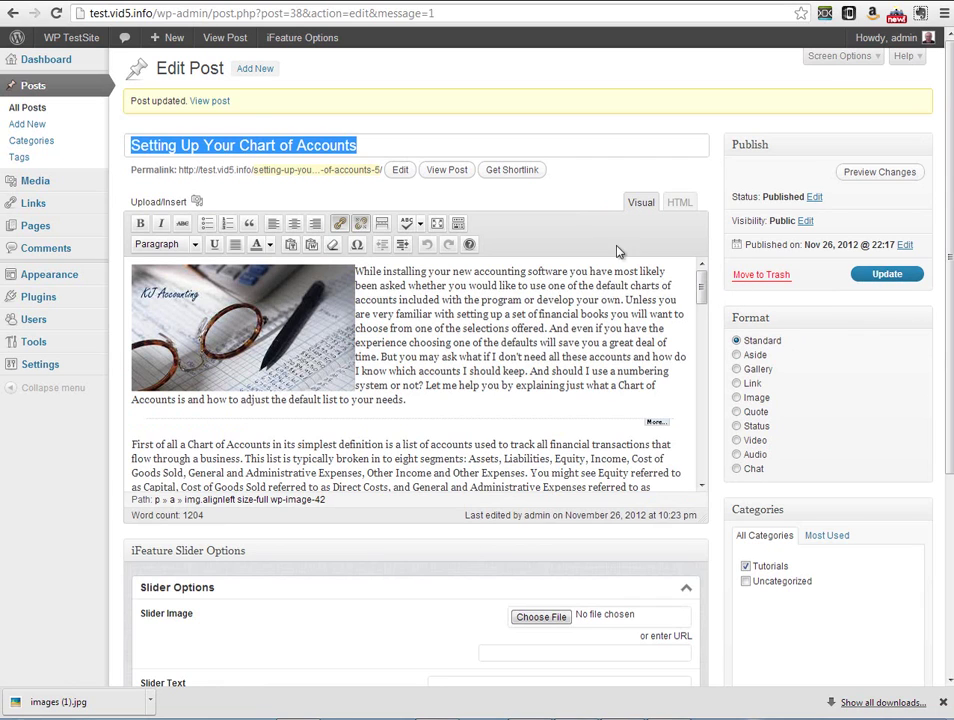
Reload the live front page, open the full Chart of Accounts post and review its images and bulleted list.
{"action": "left_click", "coordinate": [224, 38]}
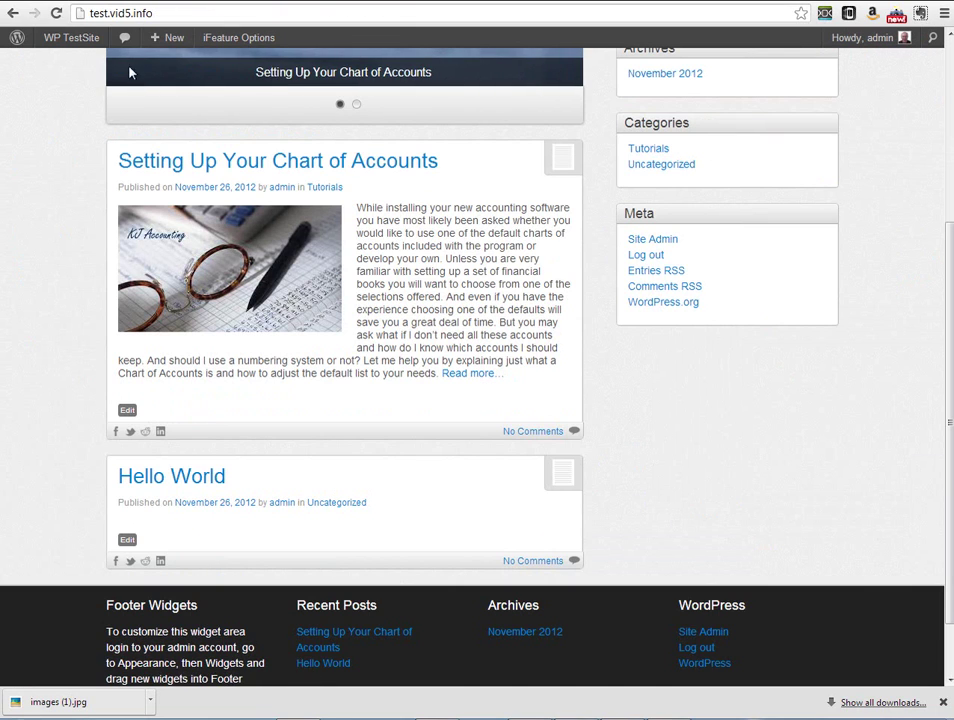
{"action": "left_click", "coordinate": [57, 14]}
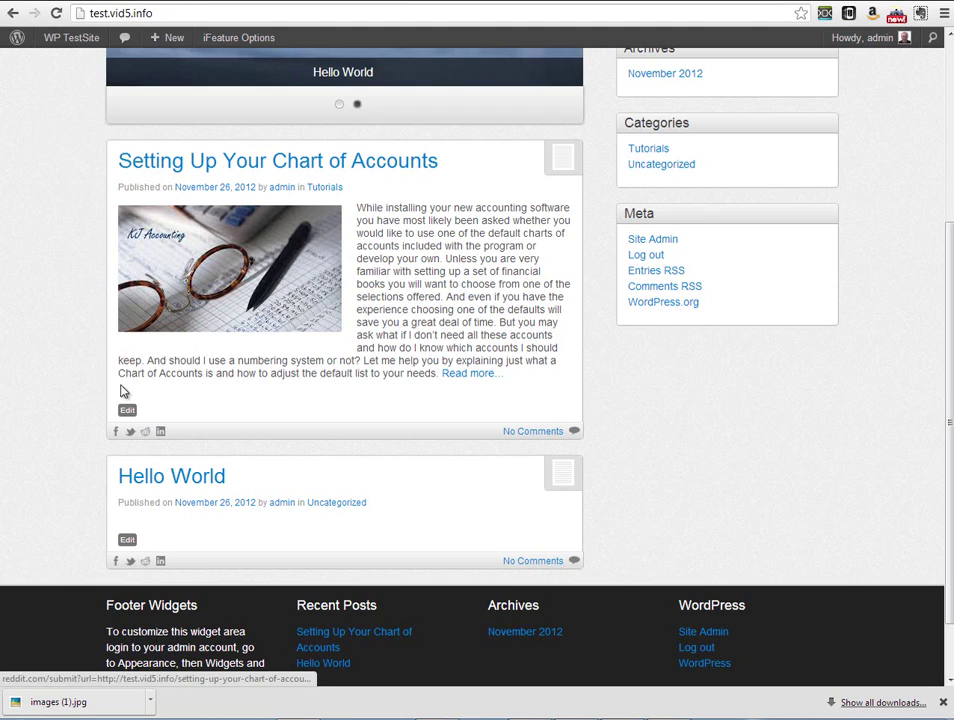
{"action": "left_click", "coordinate": [478, 378]}
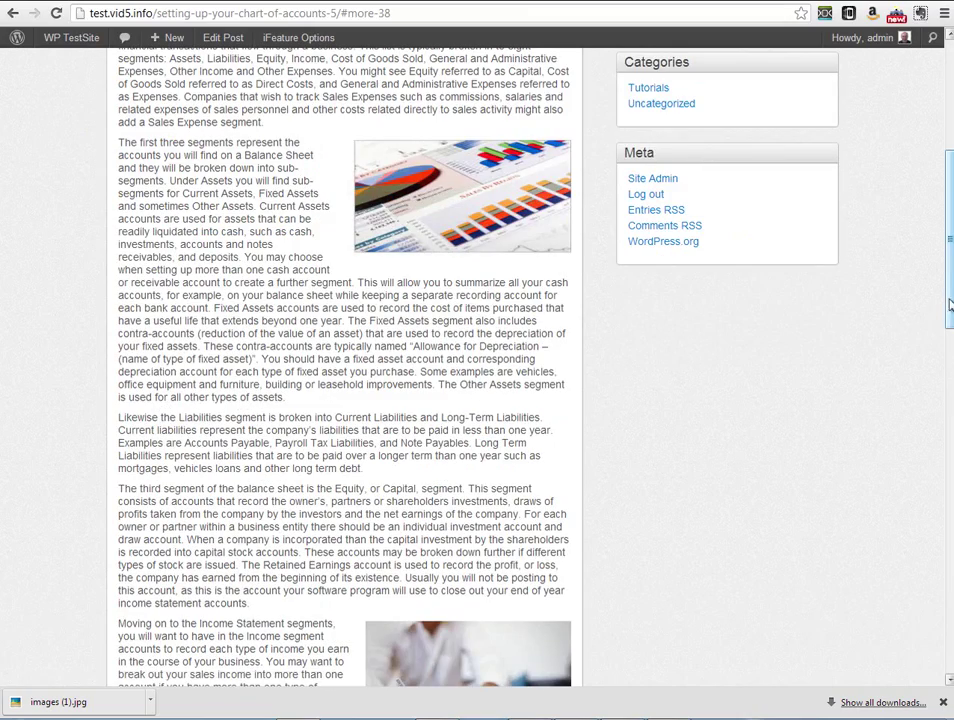
{"action": "left_click_drag", "start_coordinate": [948, 319], "coordinate": [948, 485]}
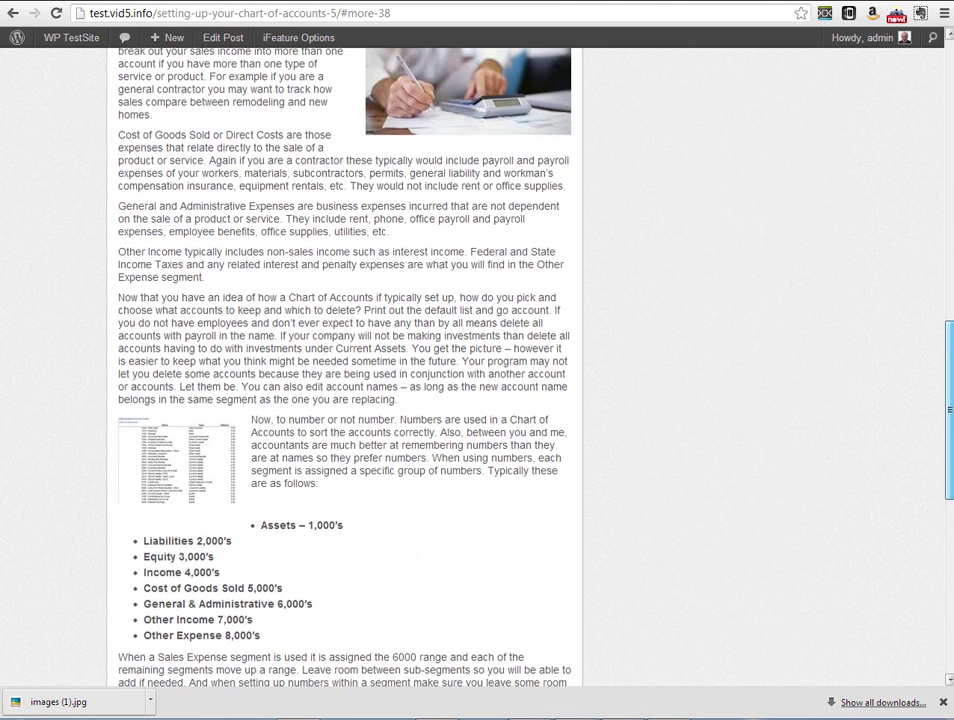
Back in the post editor, add an empty line without a bullet above the "Assets - 1,000's" list item and update the post.
{"action": "left_click", "coordinate": [90, 2]}
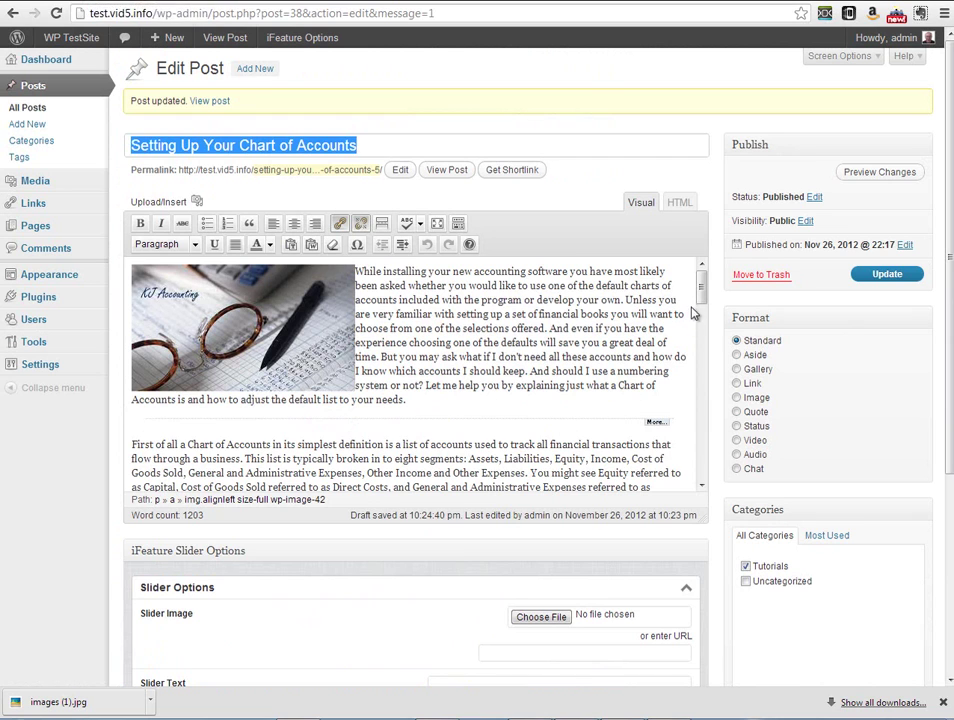
{"action": "left_click_drag", "start_coordinate": [701, 280], "coordinate": [718, 470]}
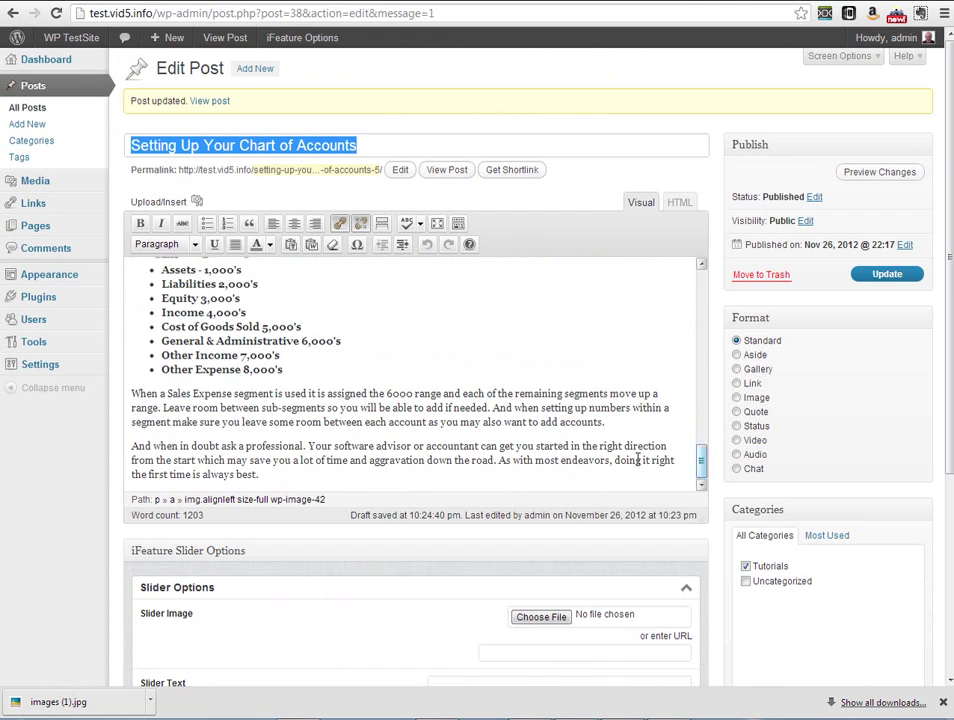
{"action": "left_click", "coordinate": [158, 269]}
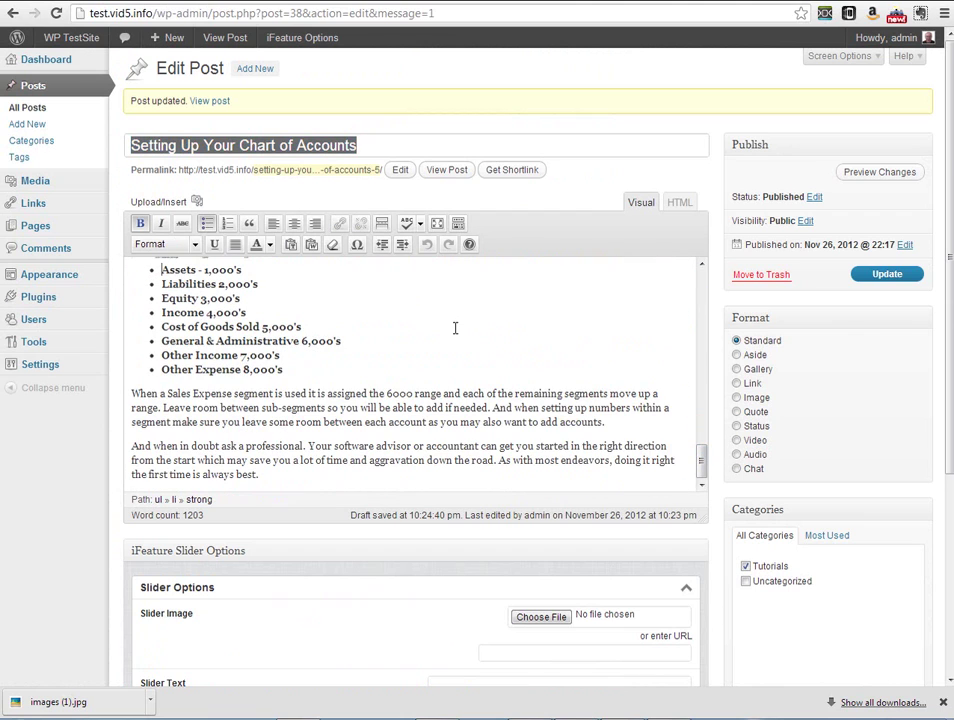
{"action": "key", "text": "Return"}
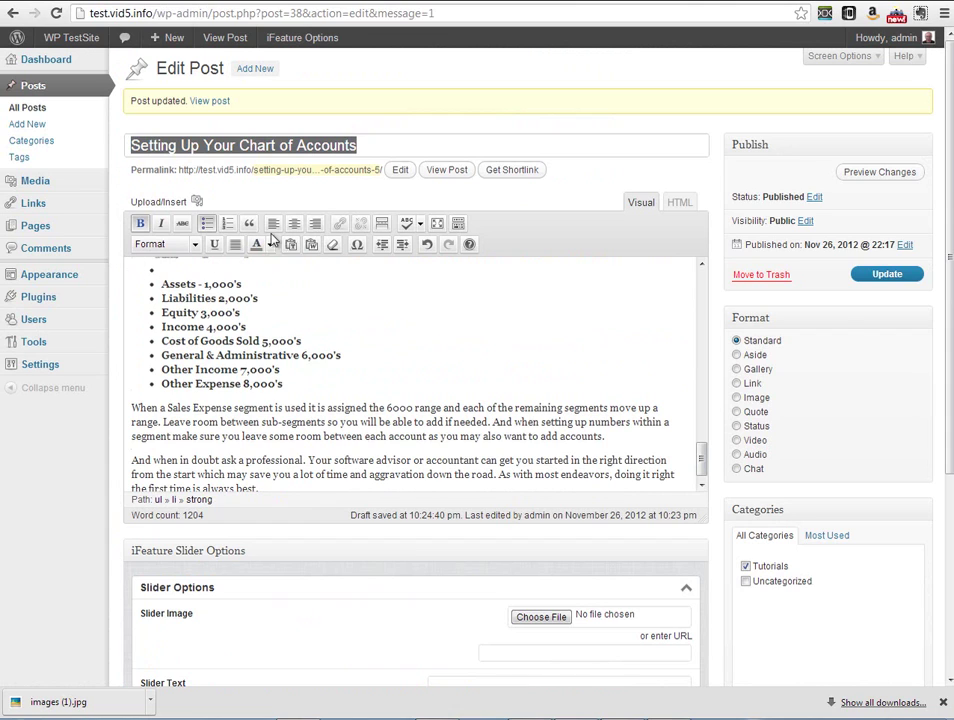
{"action": "left_click", "coordinate": [227, 223]}
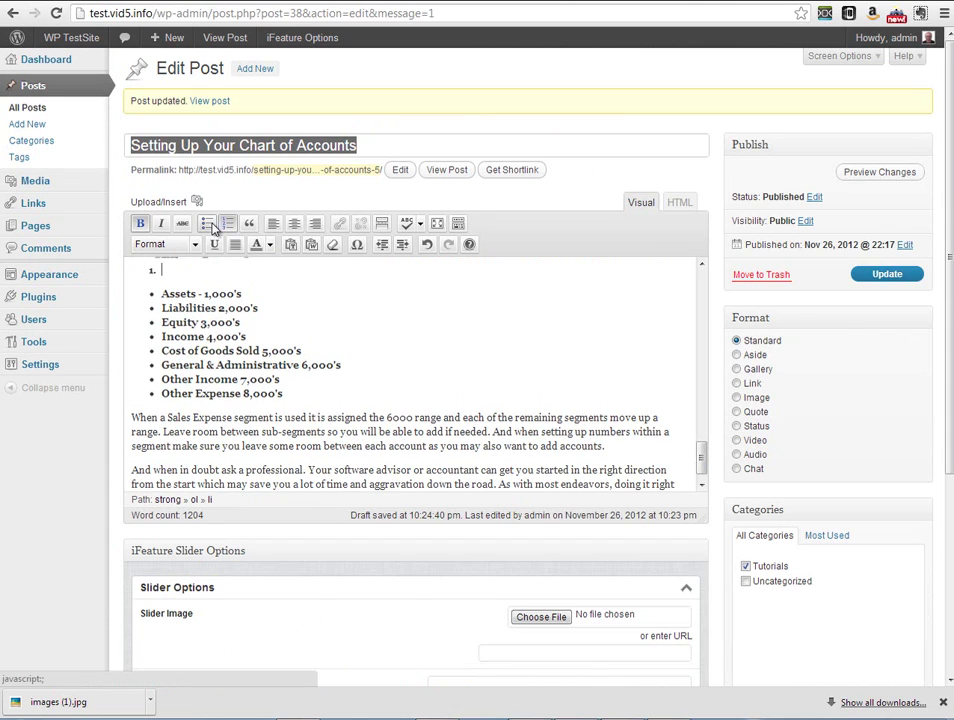
{"action": "left_click", "coordinate": [210, 226]}
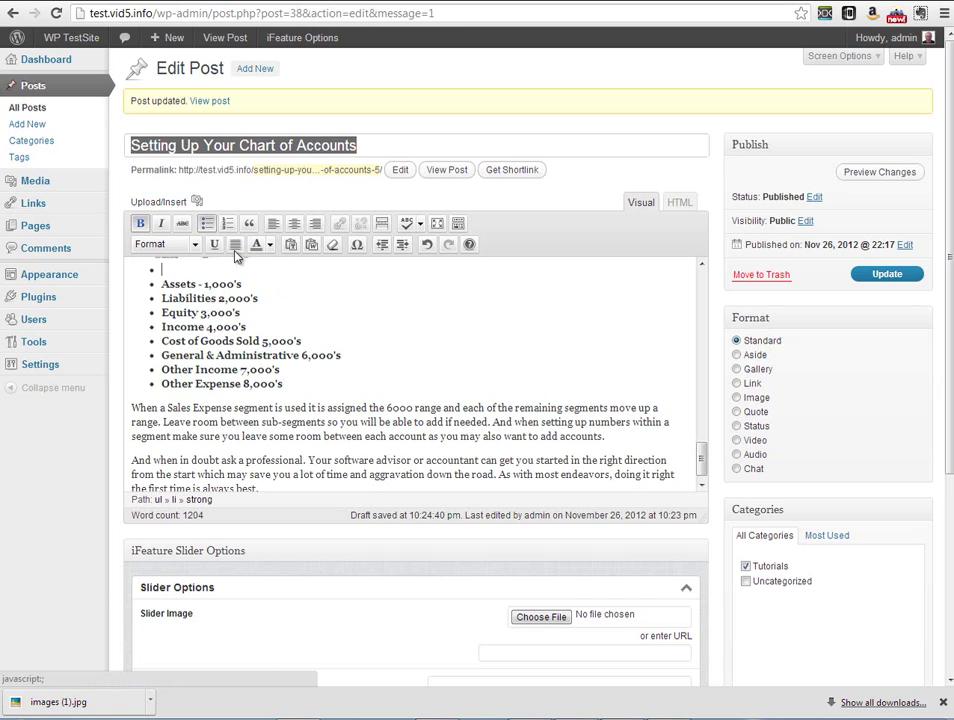
{"action": "left_click", "coordinate": [210, 226]}
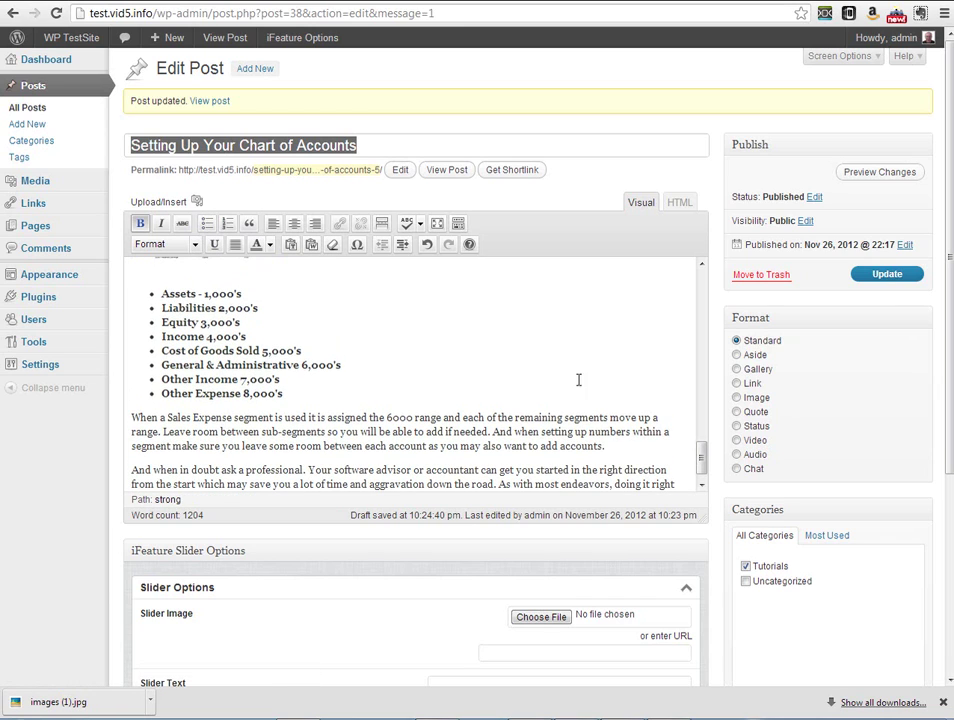
{"action": "left_click", "coordinate": [892, 276]}
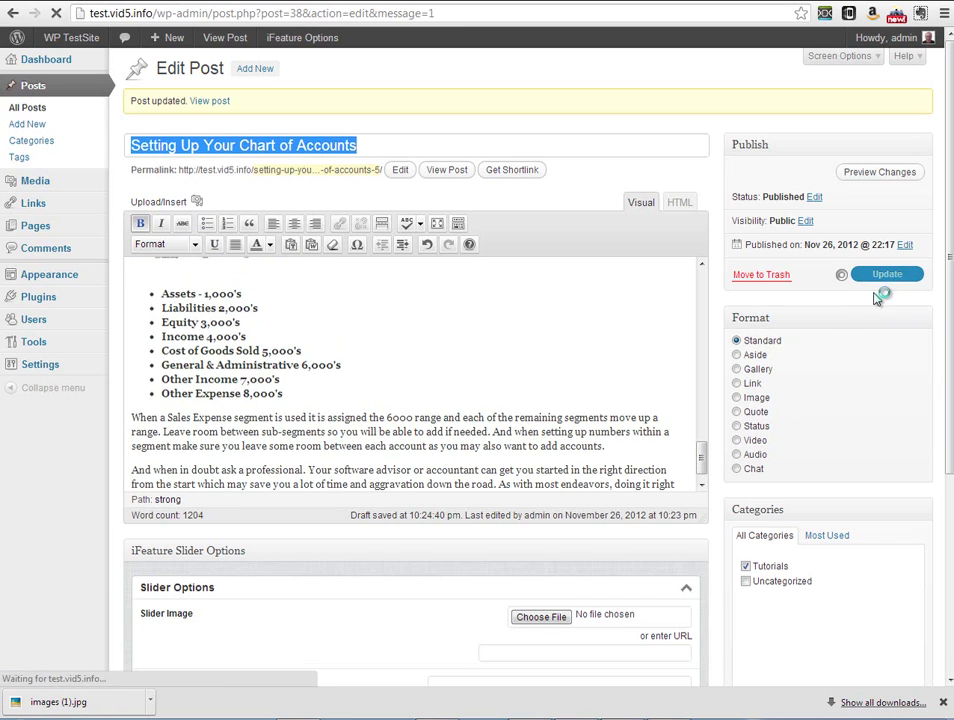
Reload the live post and check the bulleted list's layout, the images and the beginning of the article.
{"action": "mouse_move", "coordinate": [181, 30]}
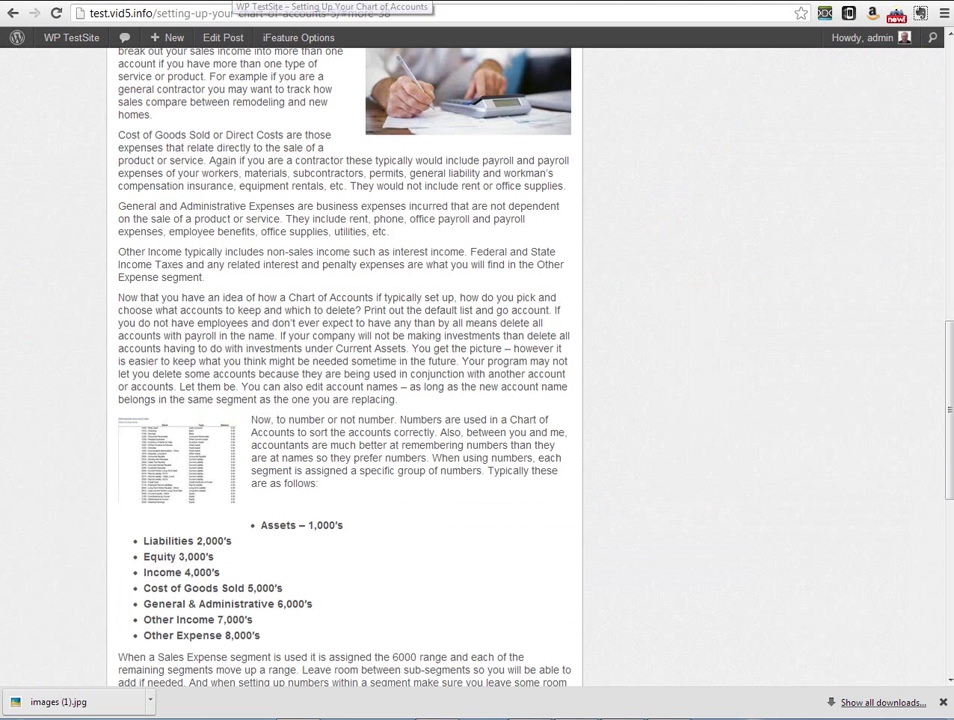
{"action": "left_click", "coordinate": [56, 13]}
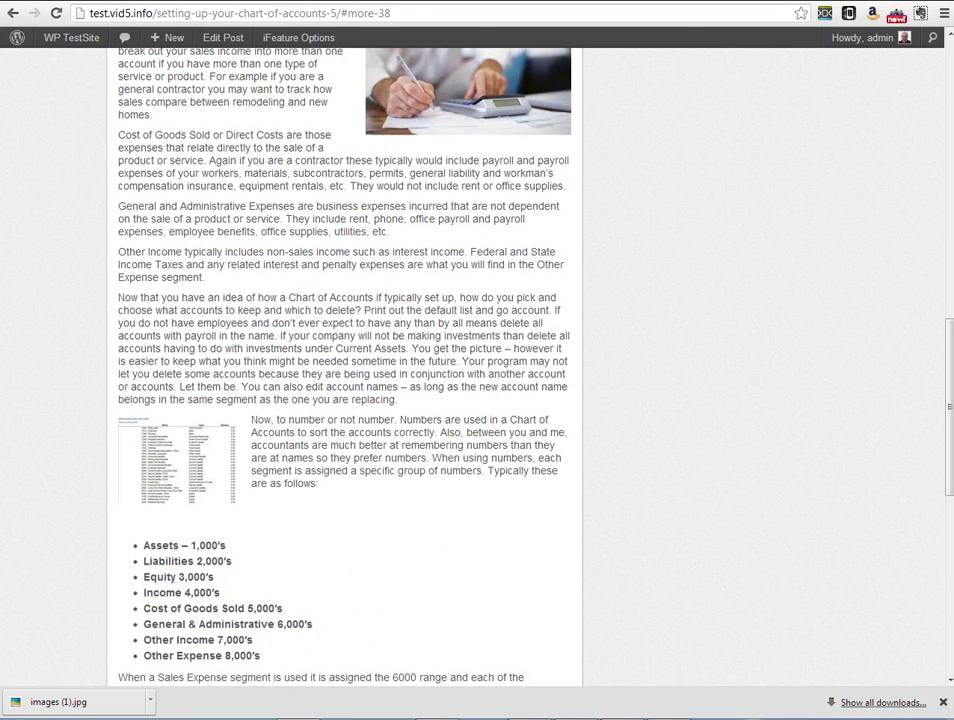
{"action": "left_click_drag", "start_coordinate": [944, 480], "coordinate": [950, 160]}
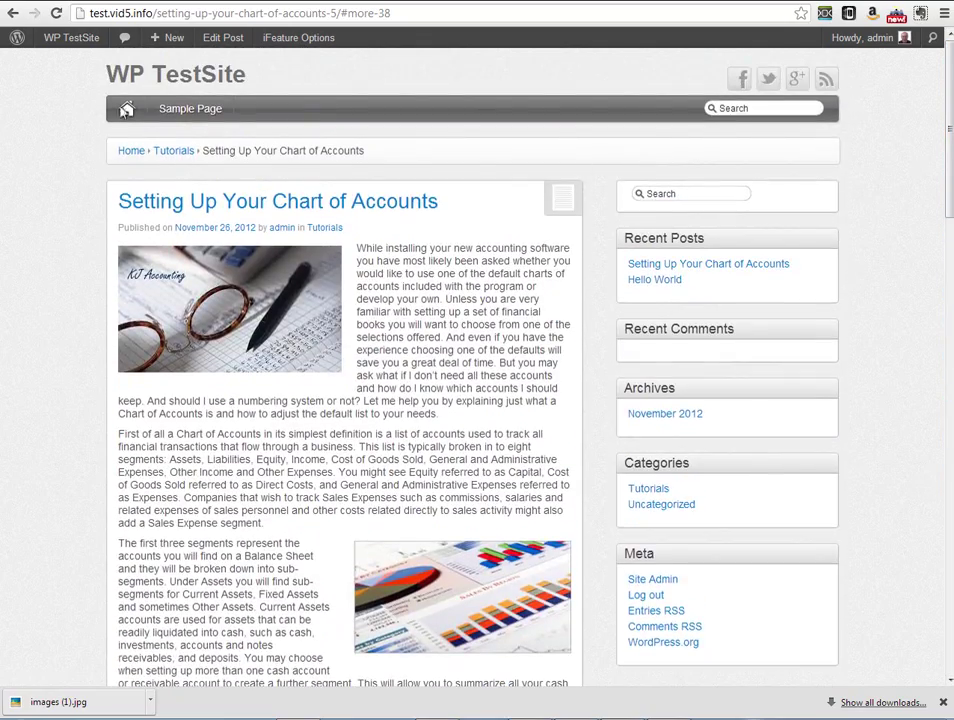
Return to the post editor and view the available text colors without applying one.
{"action": "left_click", "coordinate": [13, 13]}
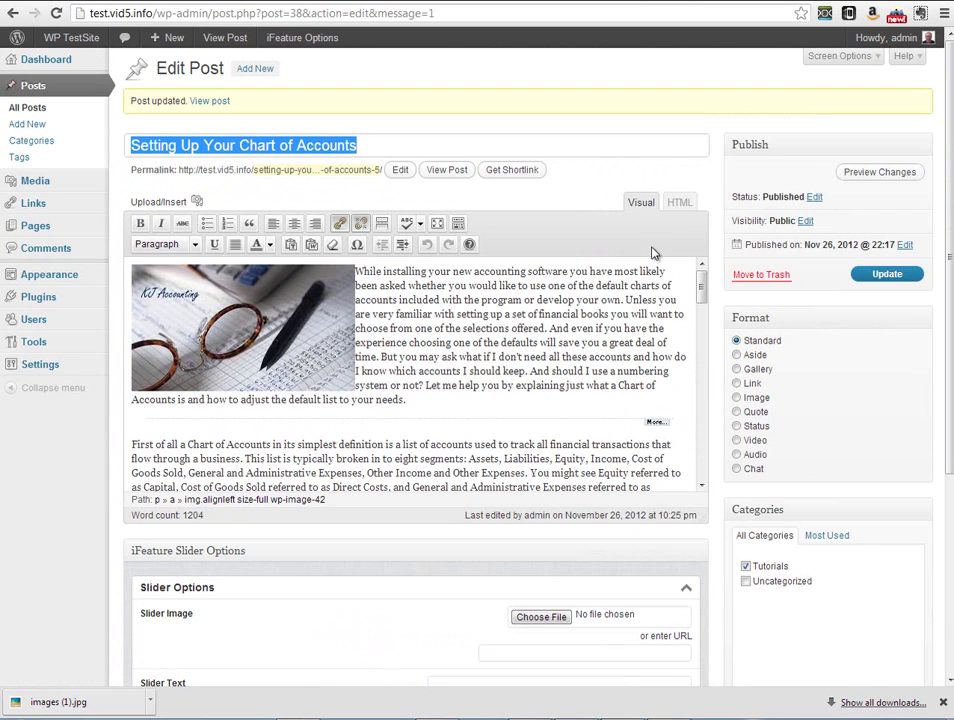
{"action": "left_click", "coordinate": [268, 246]}
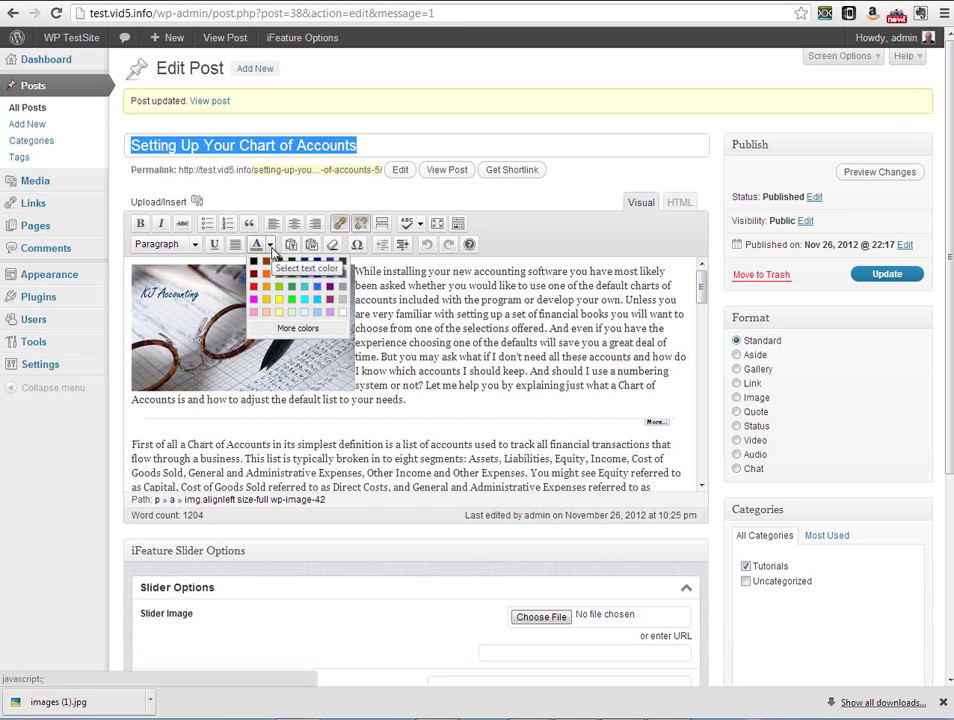
{"action": "left_click", "coordinate": [507, 198]}
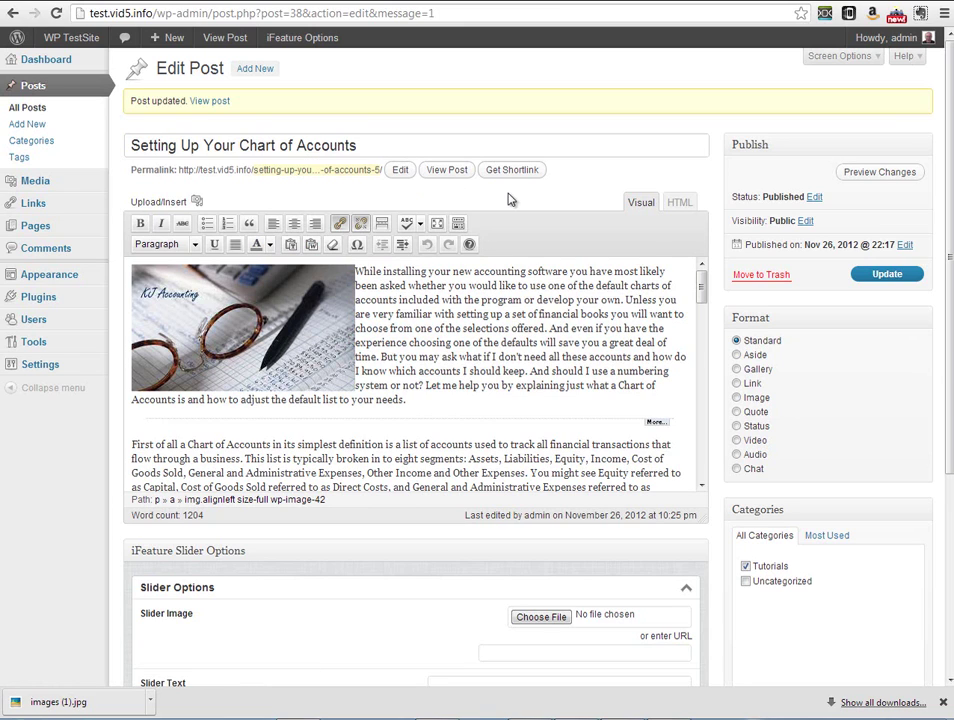